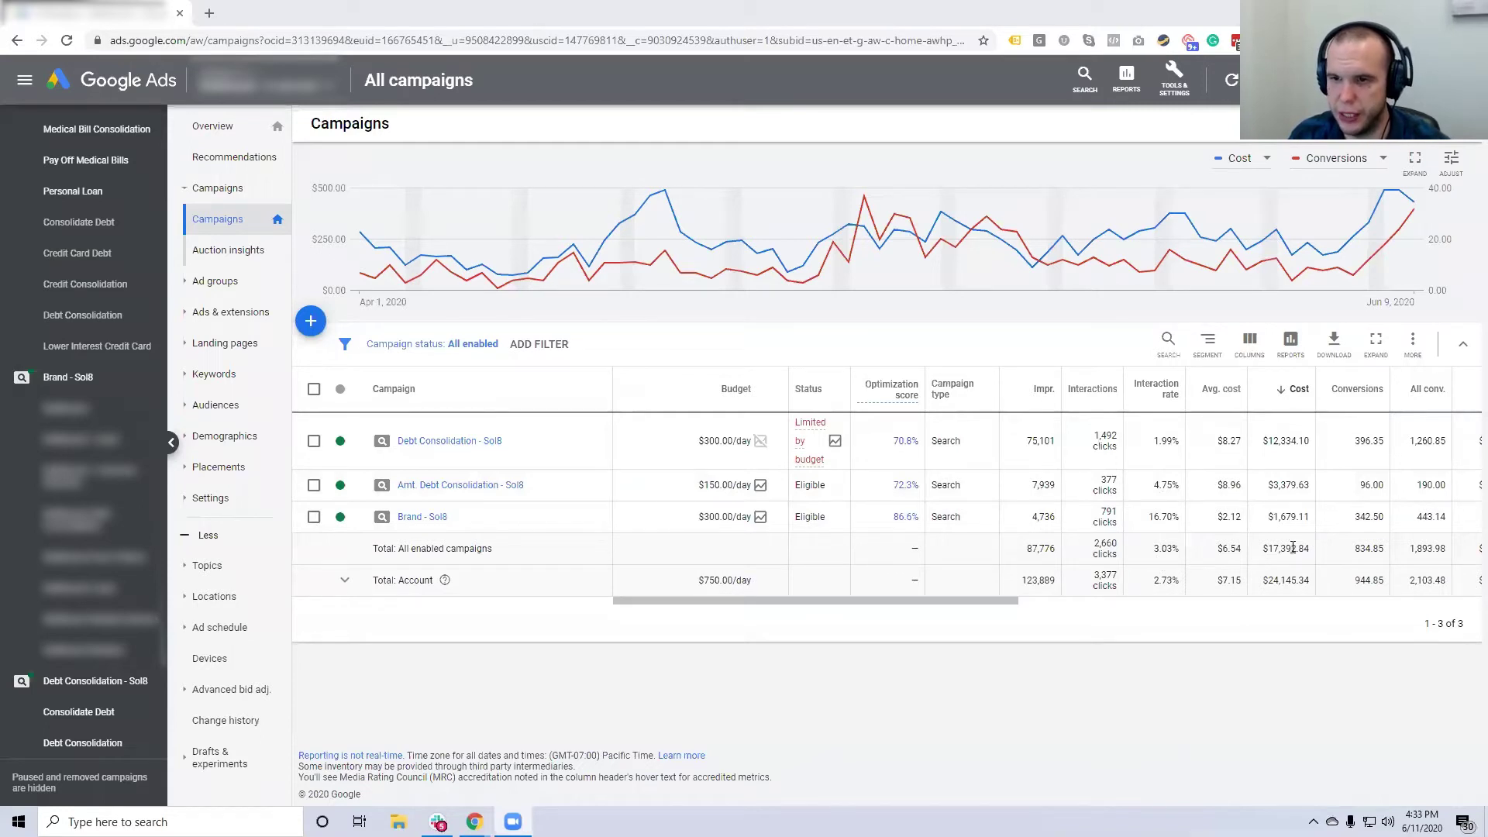
# Open the day and hour ad schedule report for the Debt Consolidation - Sol8 campaign
pyautogui.moveTo(1007, 602); pyautogui.dragTo(1092, 607)
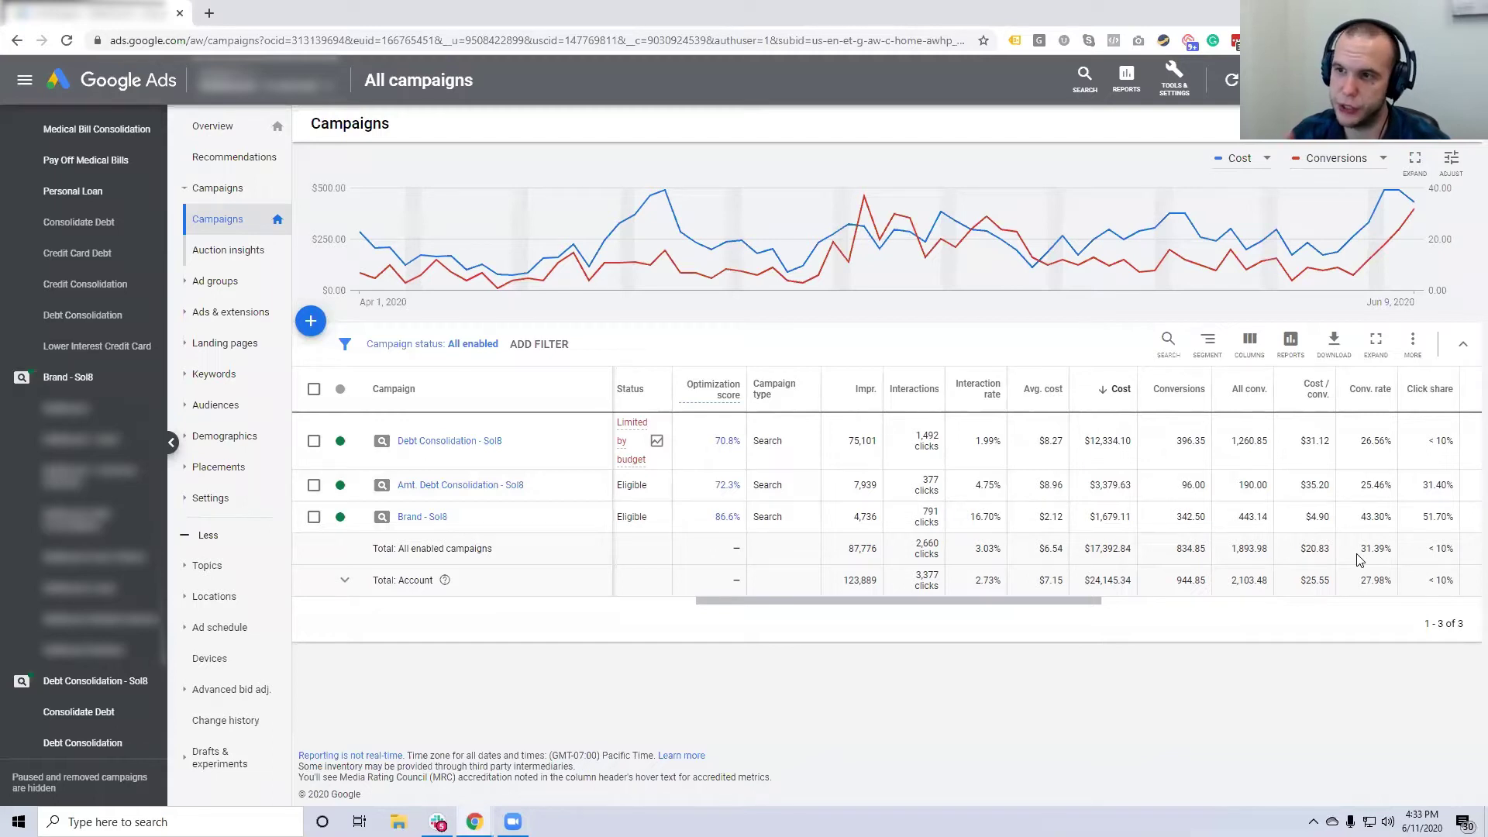
pyautogui.click(469, 444)
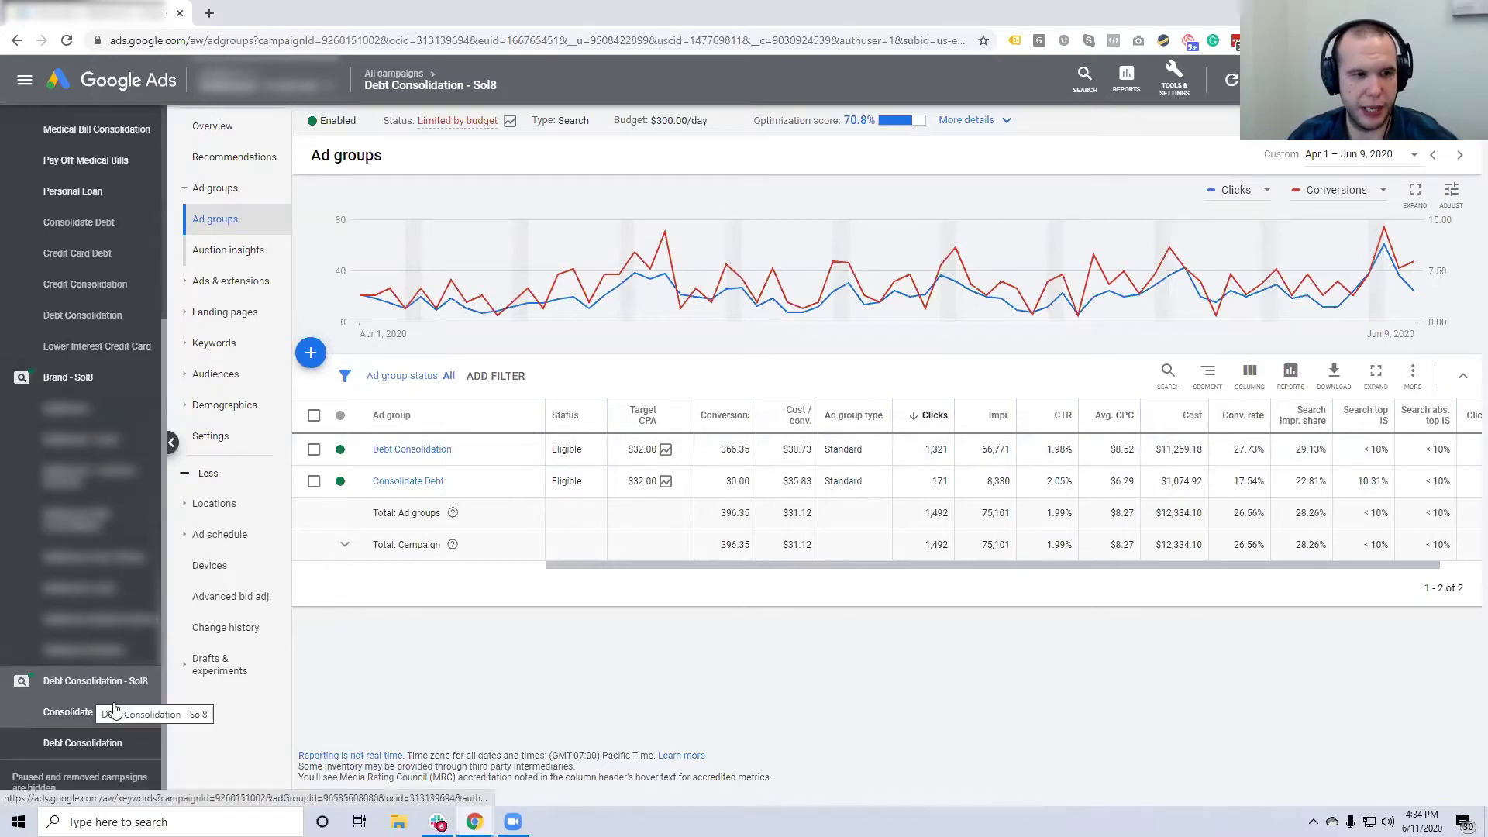
pyautogui.click(221, 536)
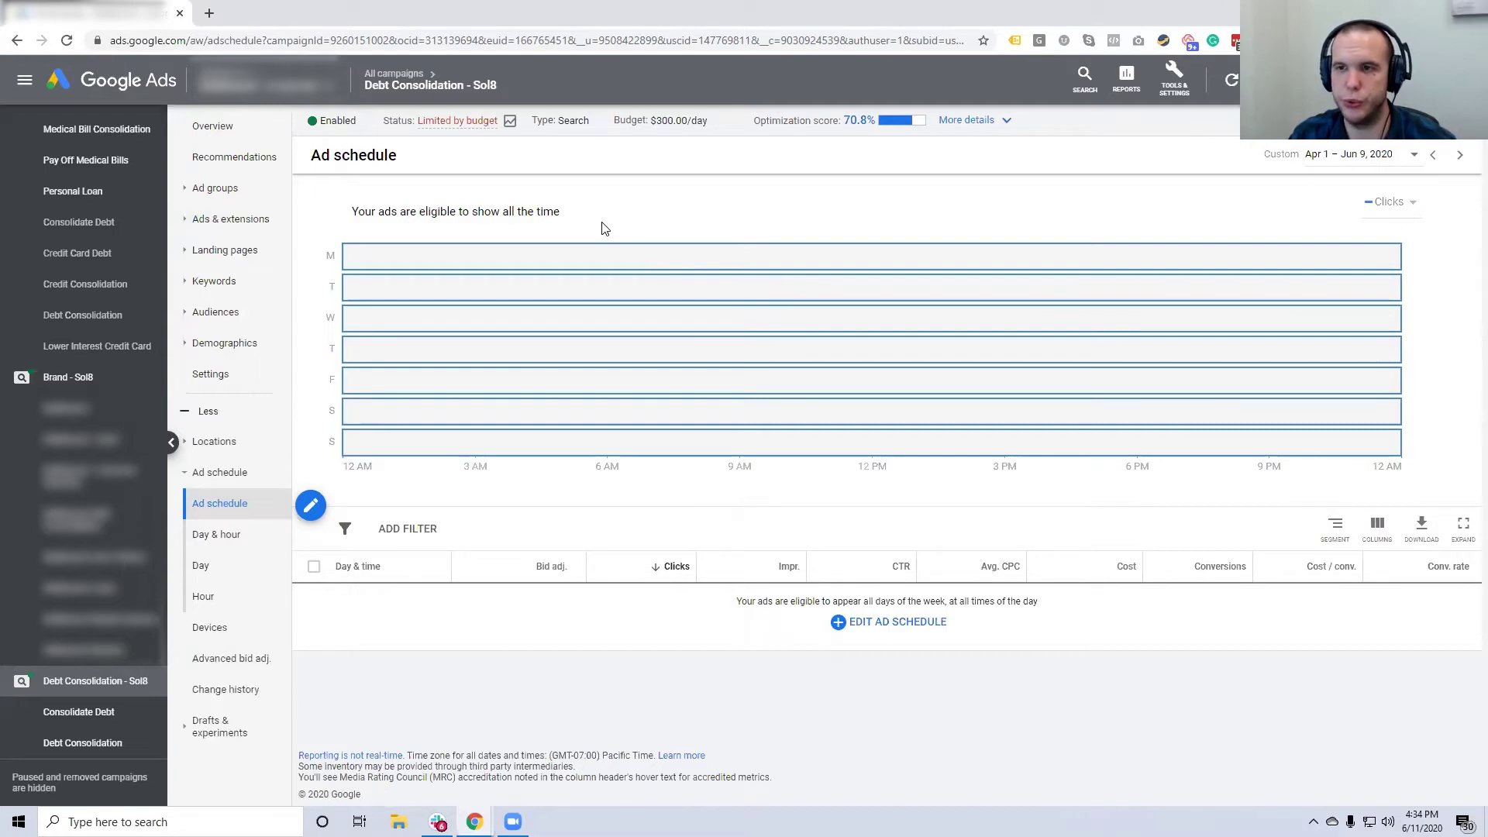
pyautogui.click(224, 534)
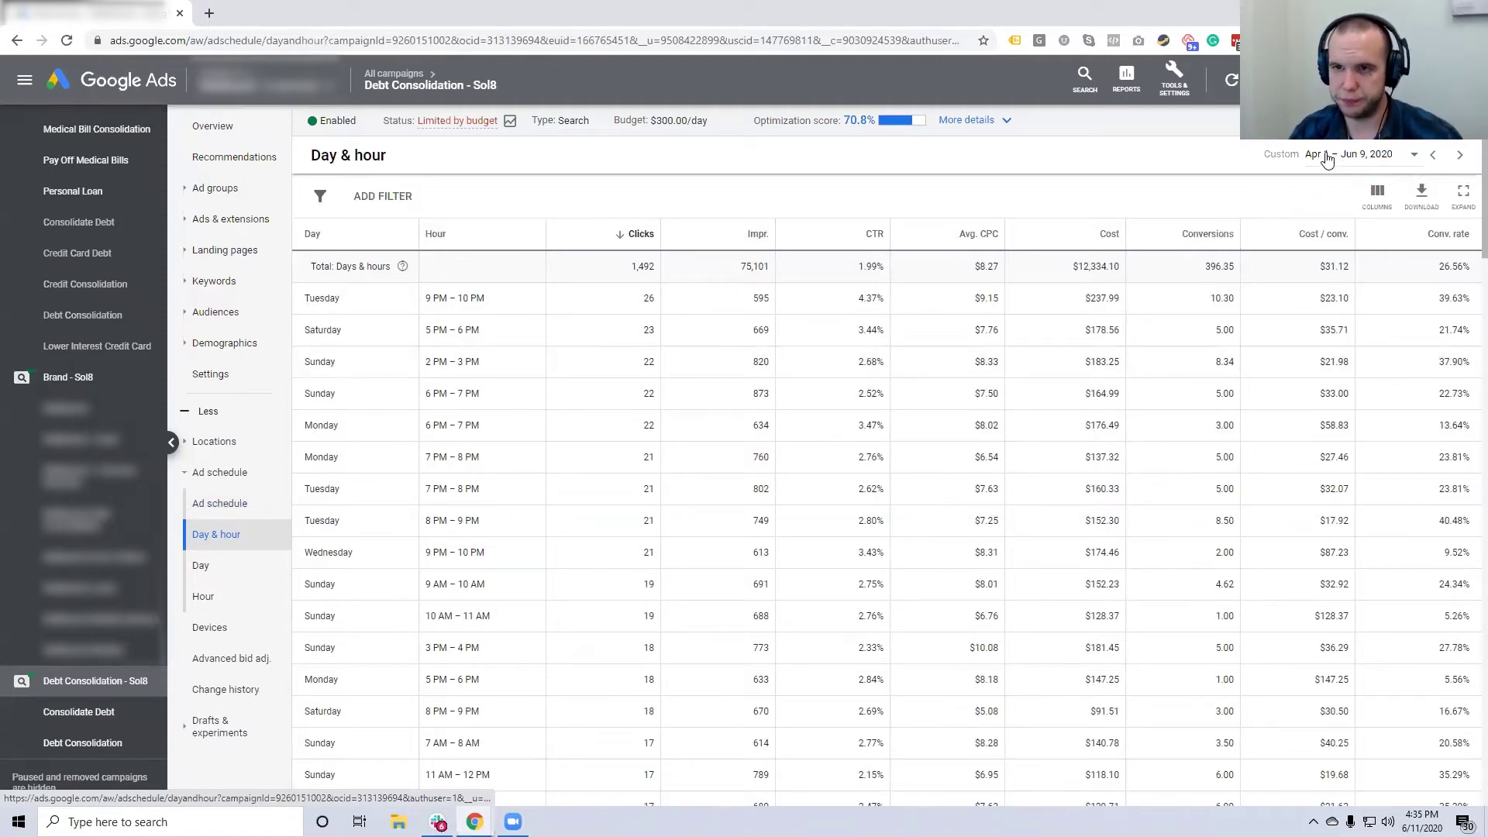
# Sort the report by most conversions and check the conversion rate and conversions for Tuesday 9 PM – 10 PM
pyautogui.click(1192, 231)
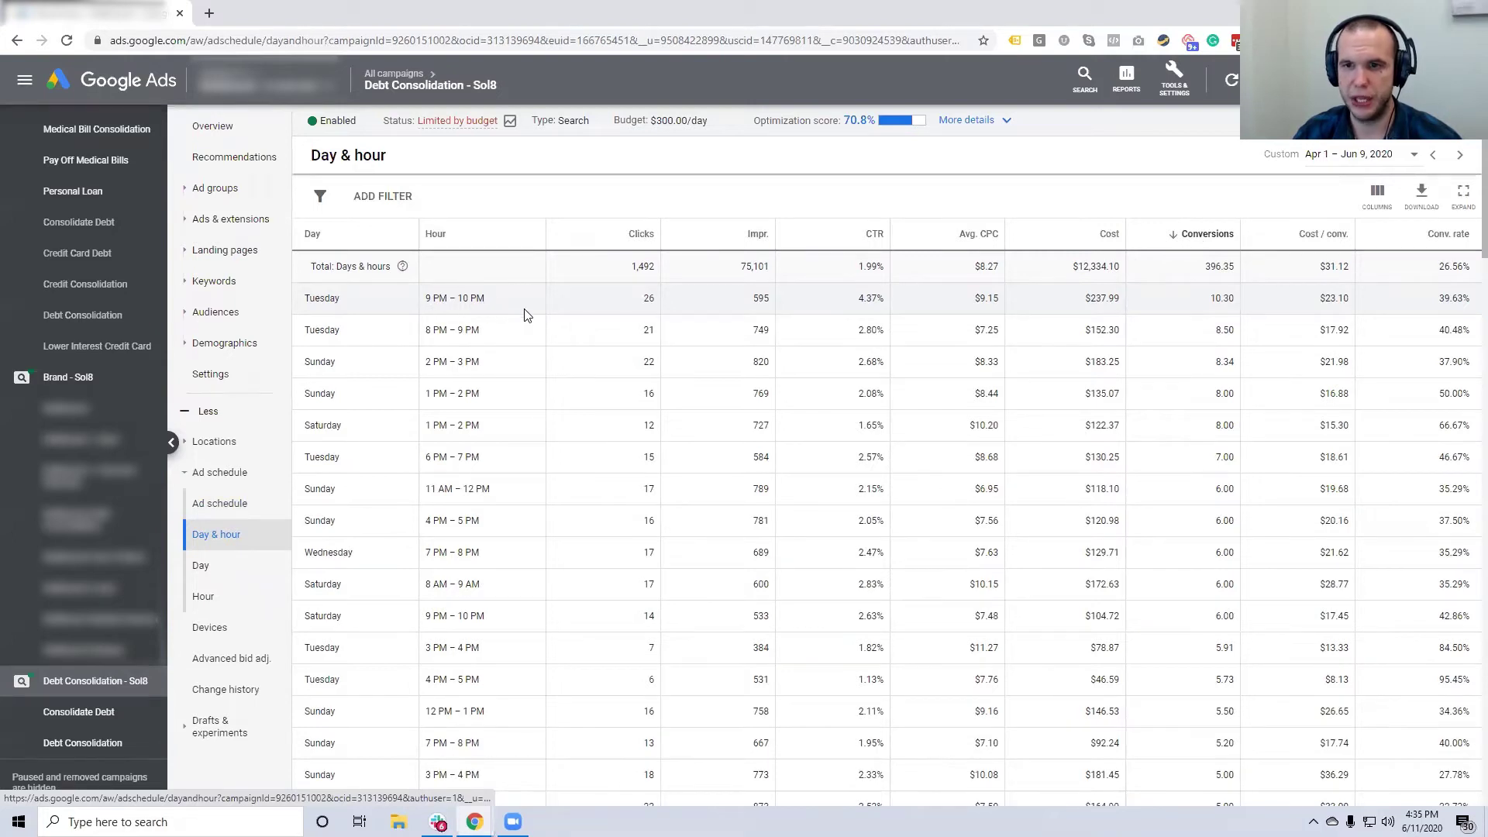
pyautogui.moveTo(1440, 302); pyautogui.dragTo(1469, 300)
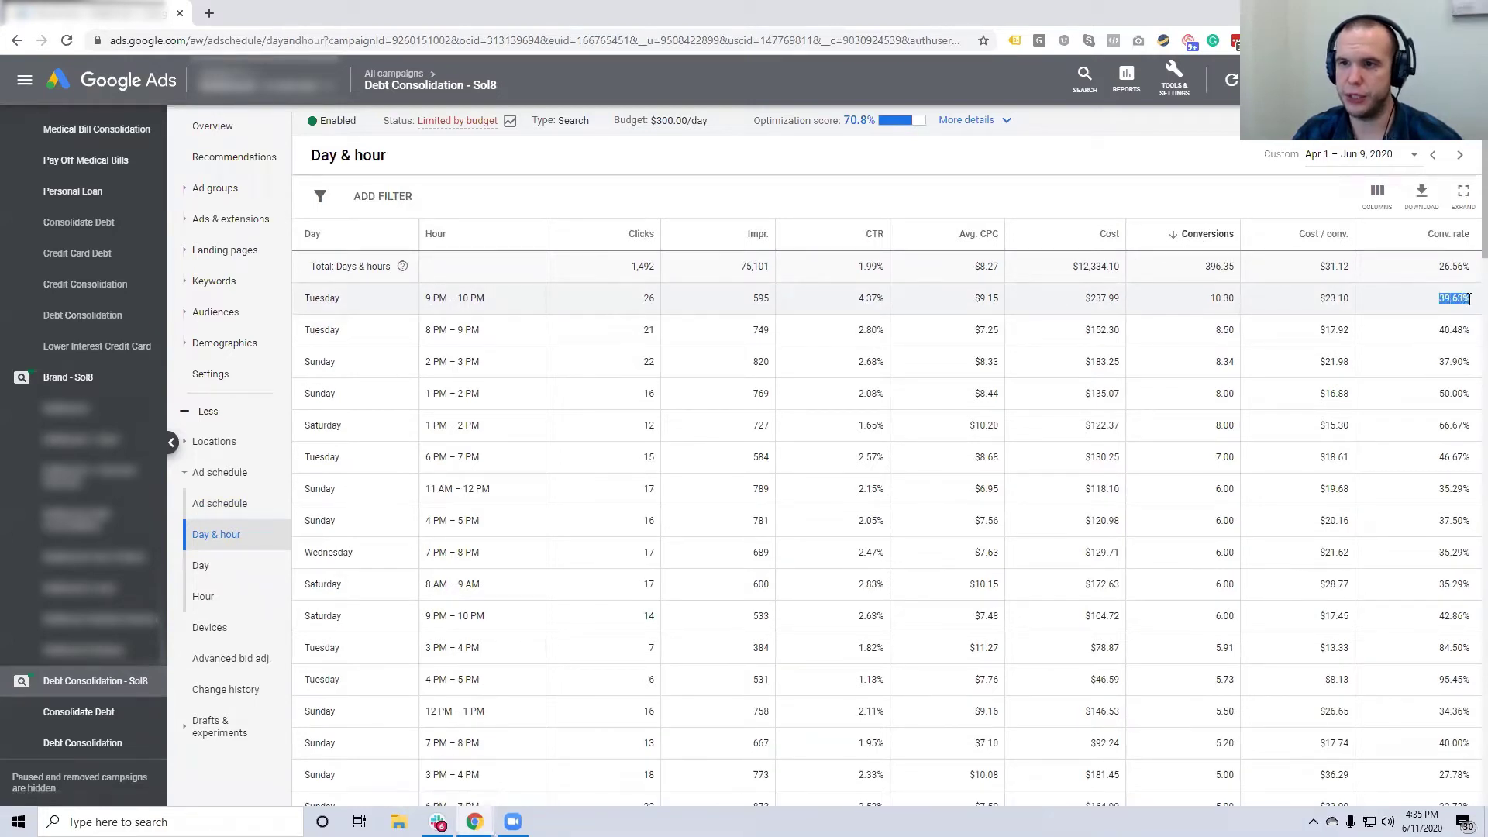
pyautogui.moveTo(1214, 298); pyautogui.dragTo(1232, 298)
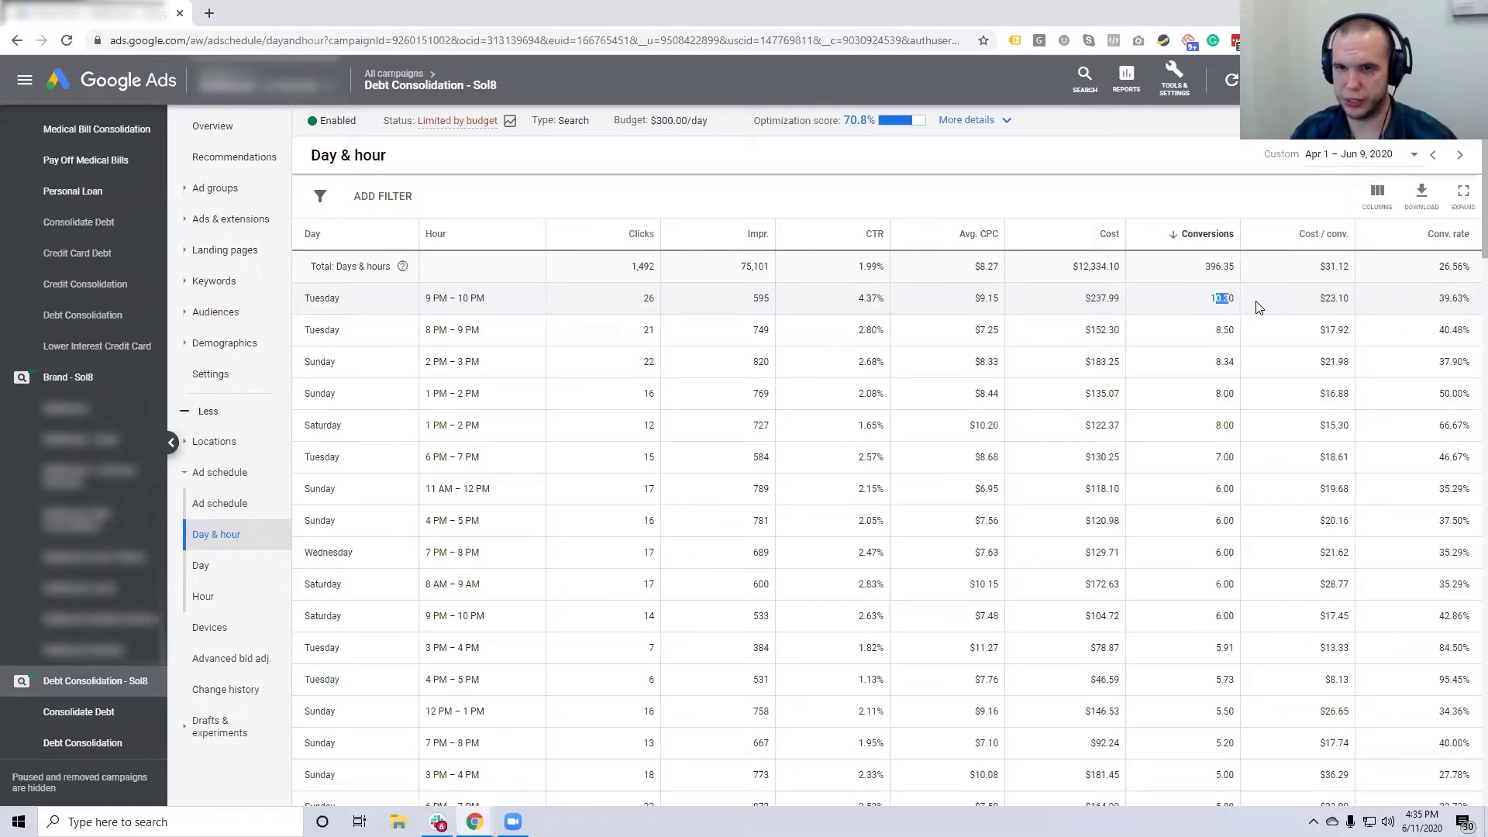
pyautogui.click(1231, 302)
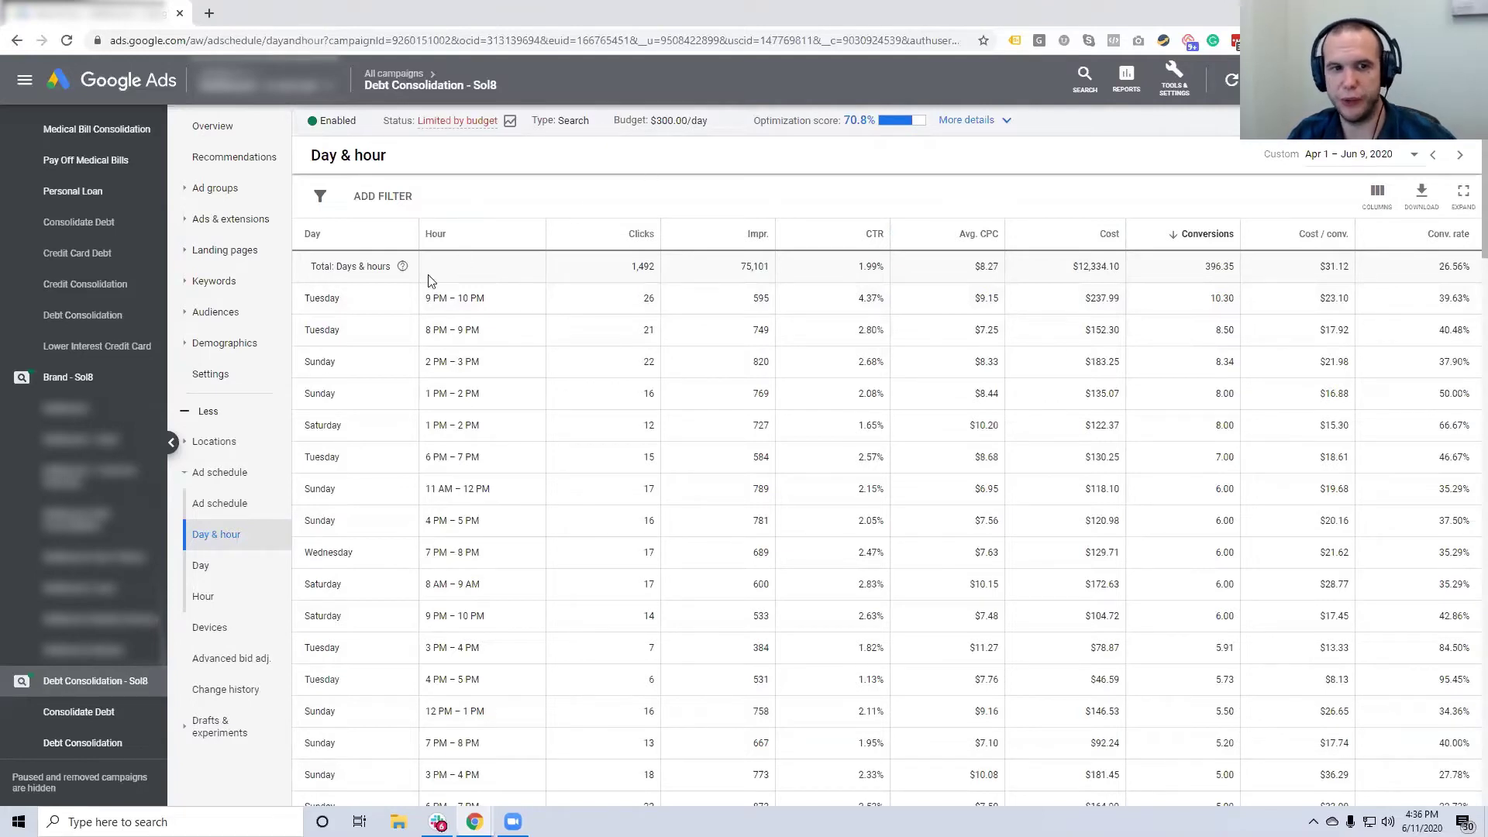
# Sort by lowest conversion rate and check the cost, conversions and cost per conversion for Sunday 10 AM – 11 AM
pyautogui.click(1381, 244)
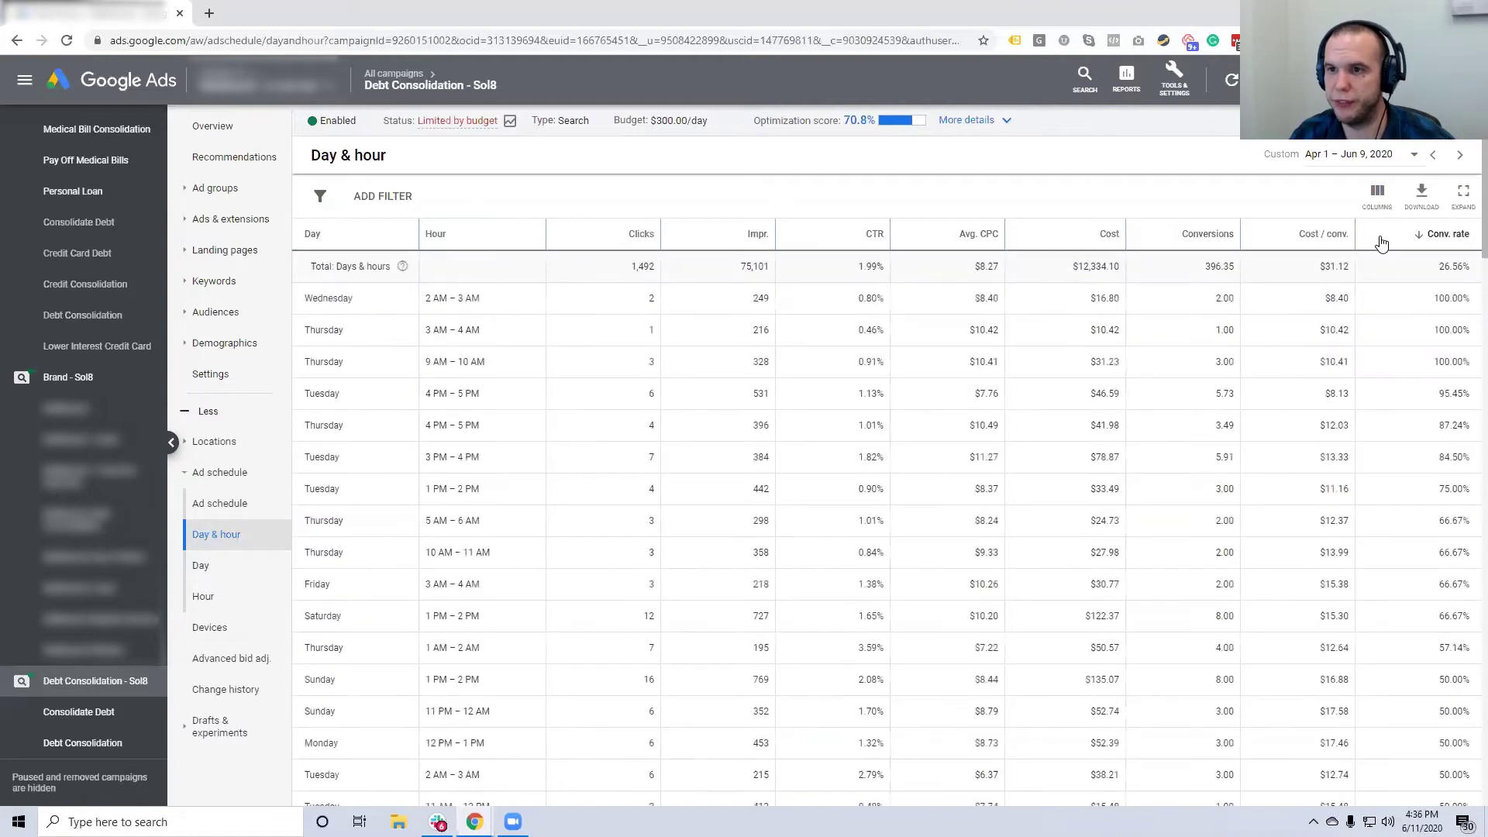
pyautogui.click(1378, 237)
pyautogui.scroll(-10, 827, 379)
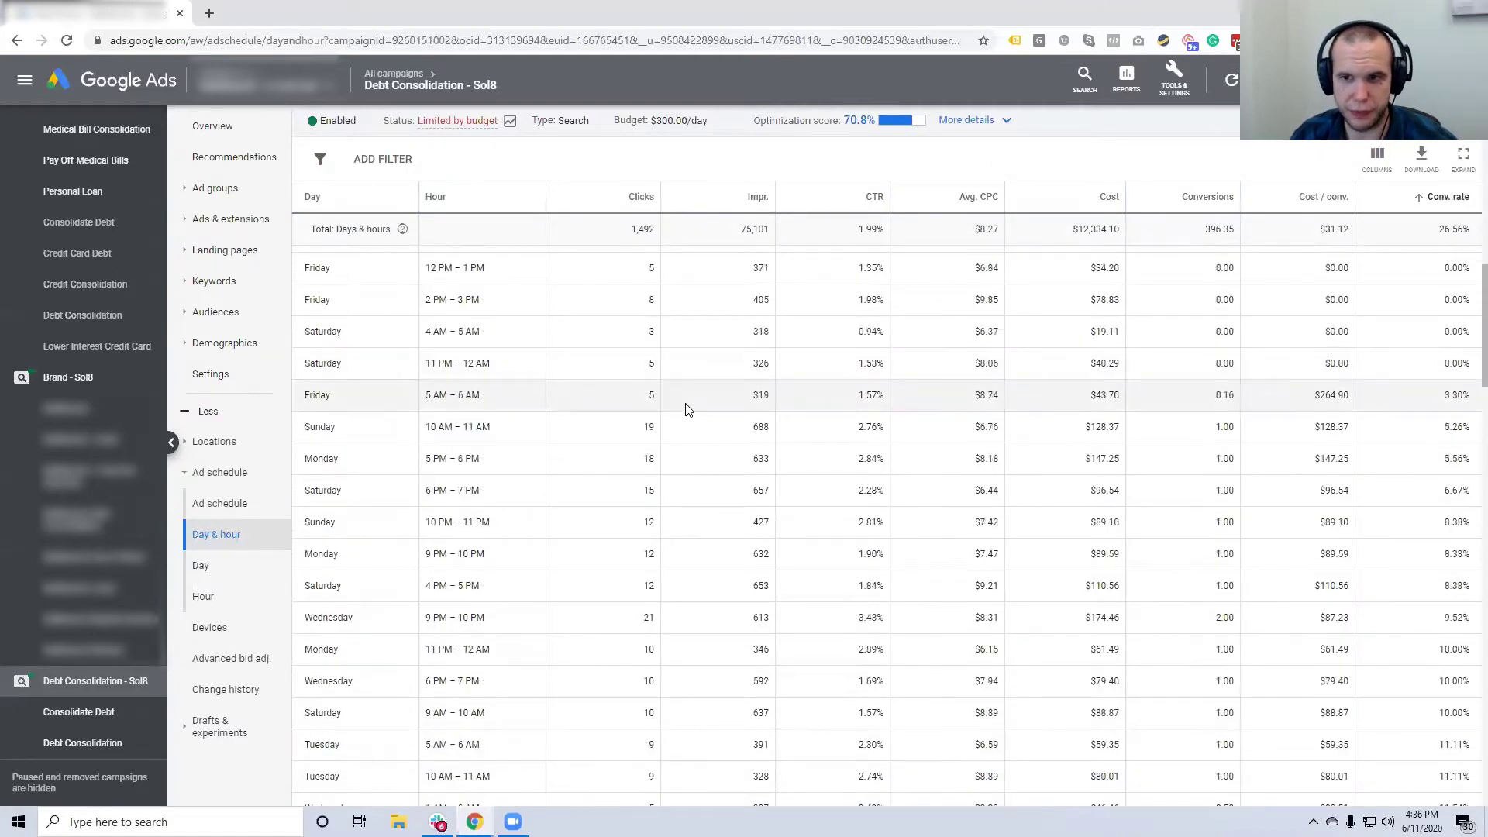
pyautogui.scroll(-1, 651, 383)
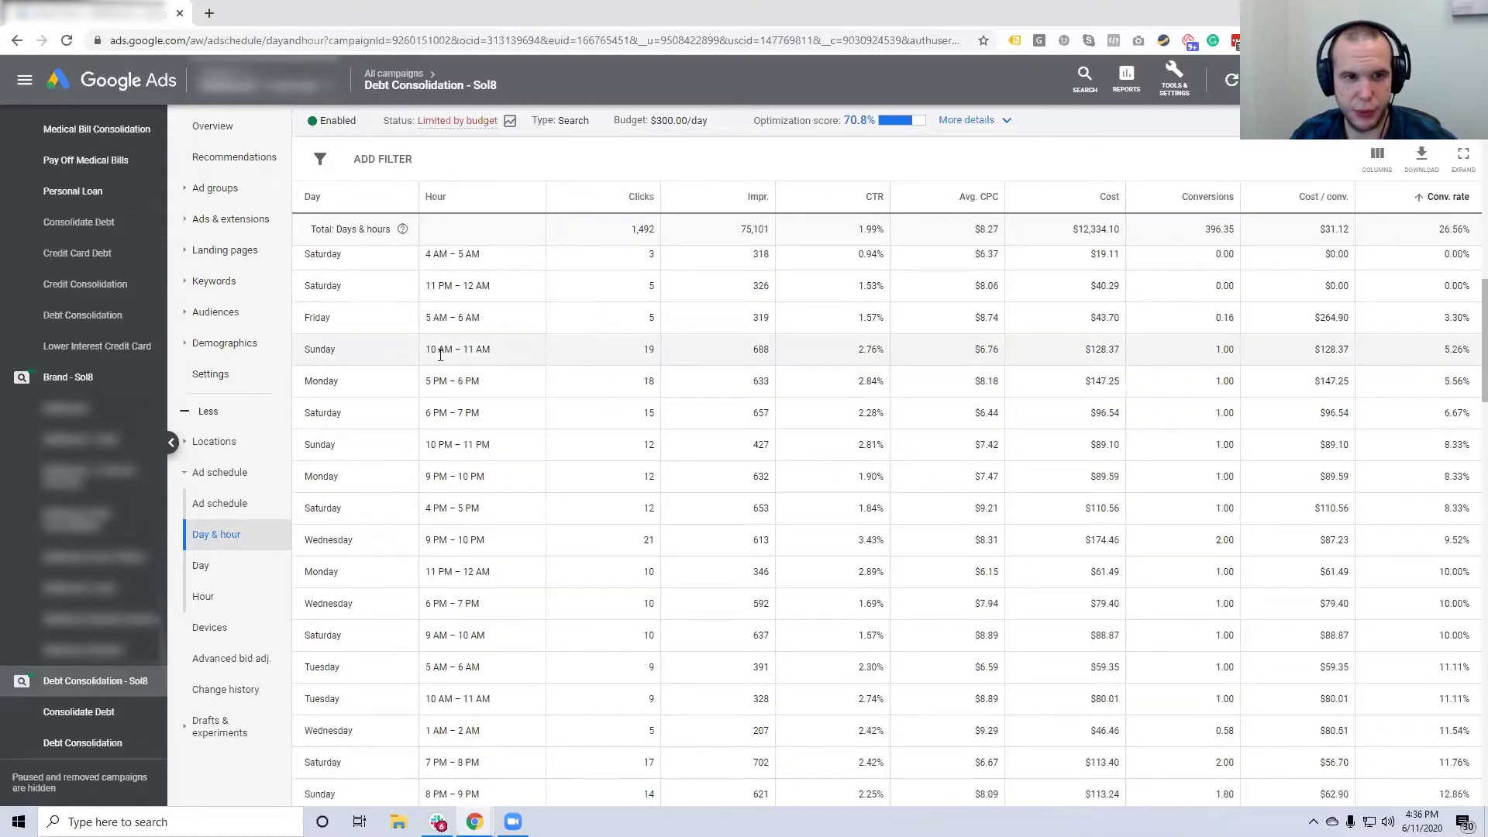
pyautogui.moveTo(1076, 359); pyautogui.dragTo(1121, 350)
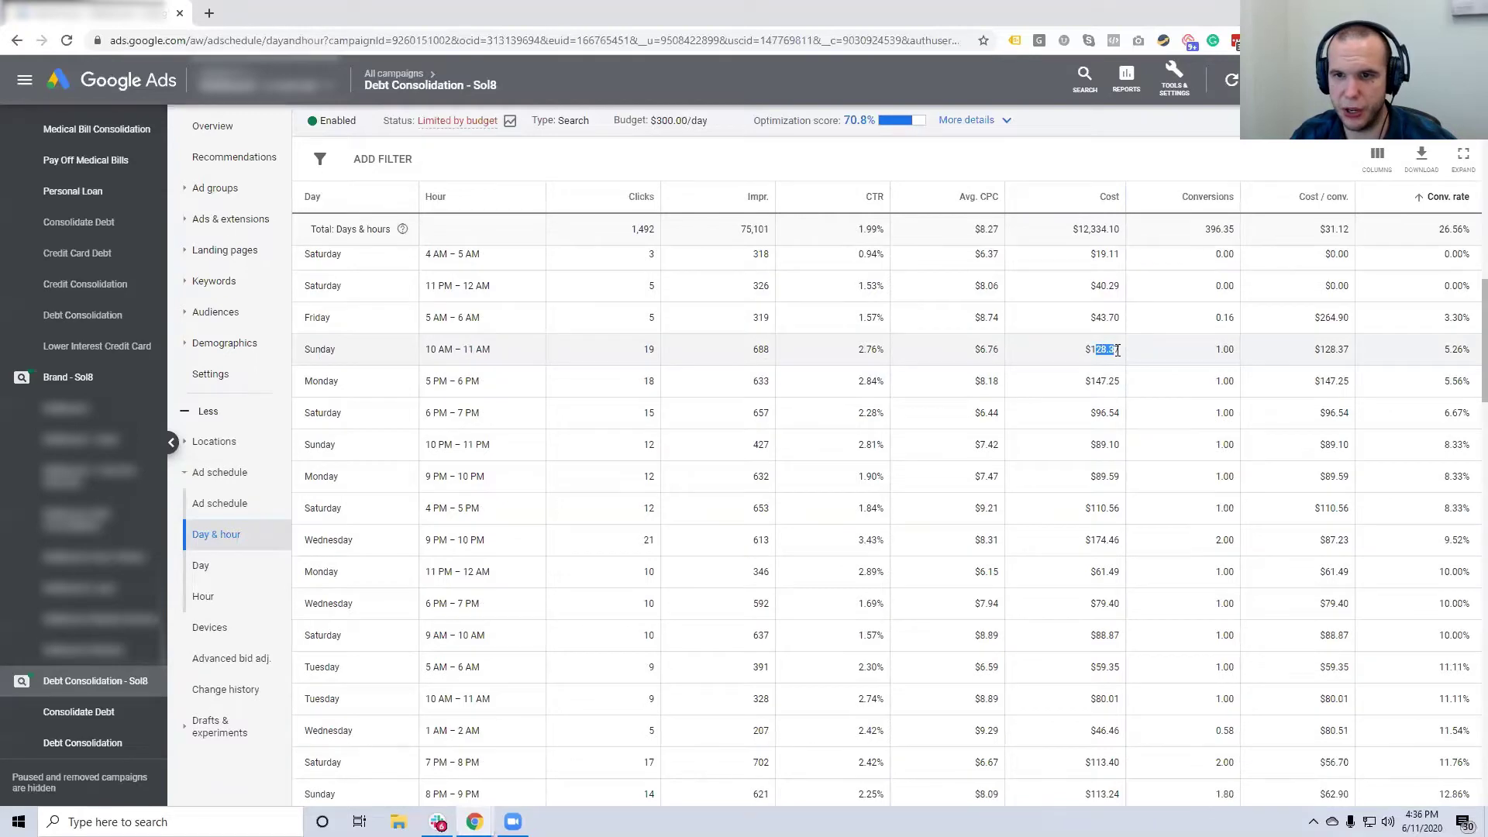
pyautogui.moveTo(1222, 350); pyautogui.dragTo(1232, 353)
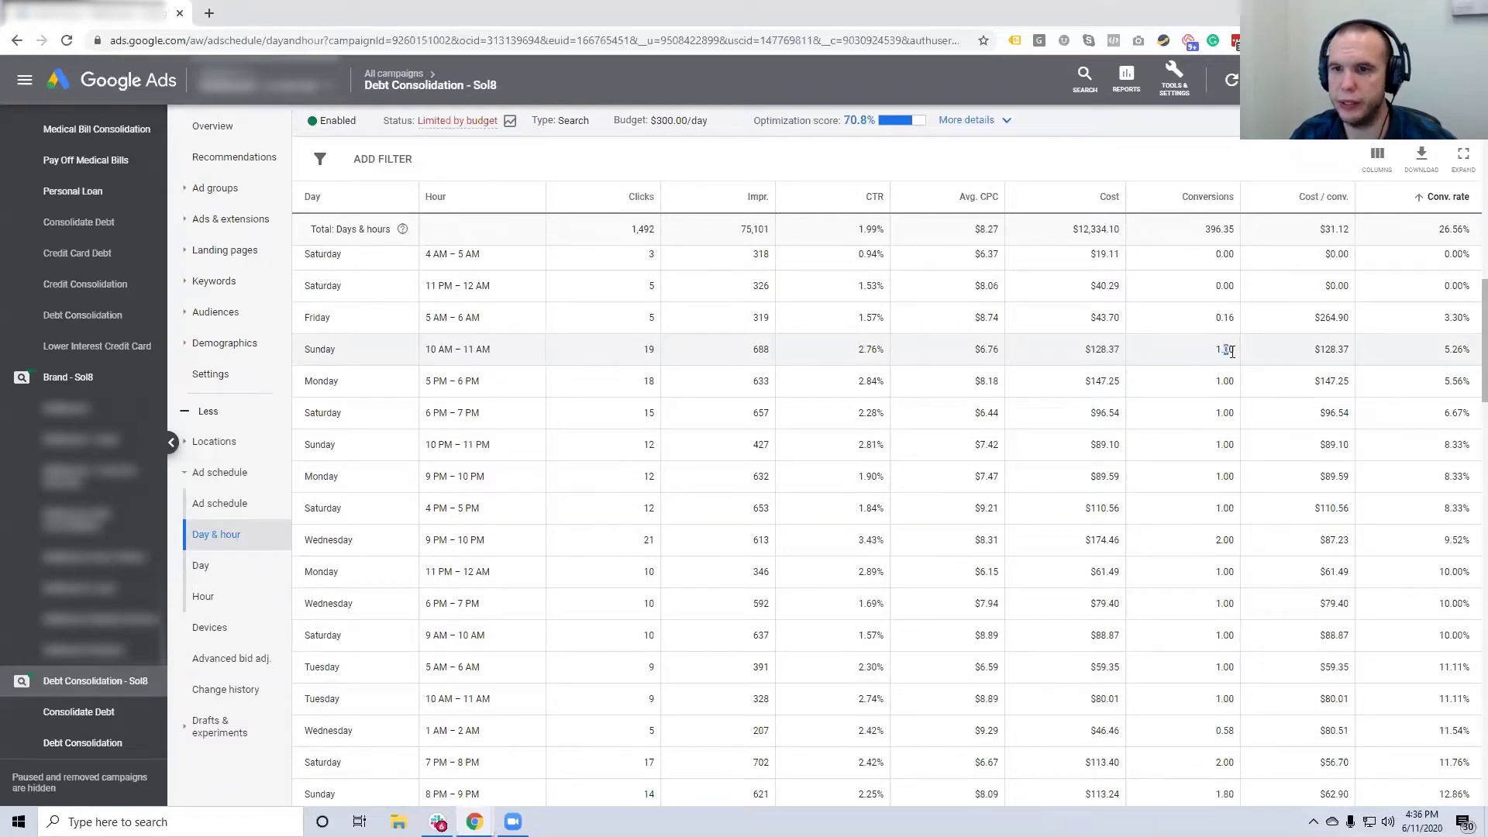
pyautogui.moveTo(1324, 350); pyautogui.dragTo(1346, 350)
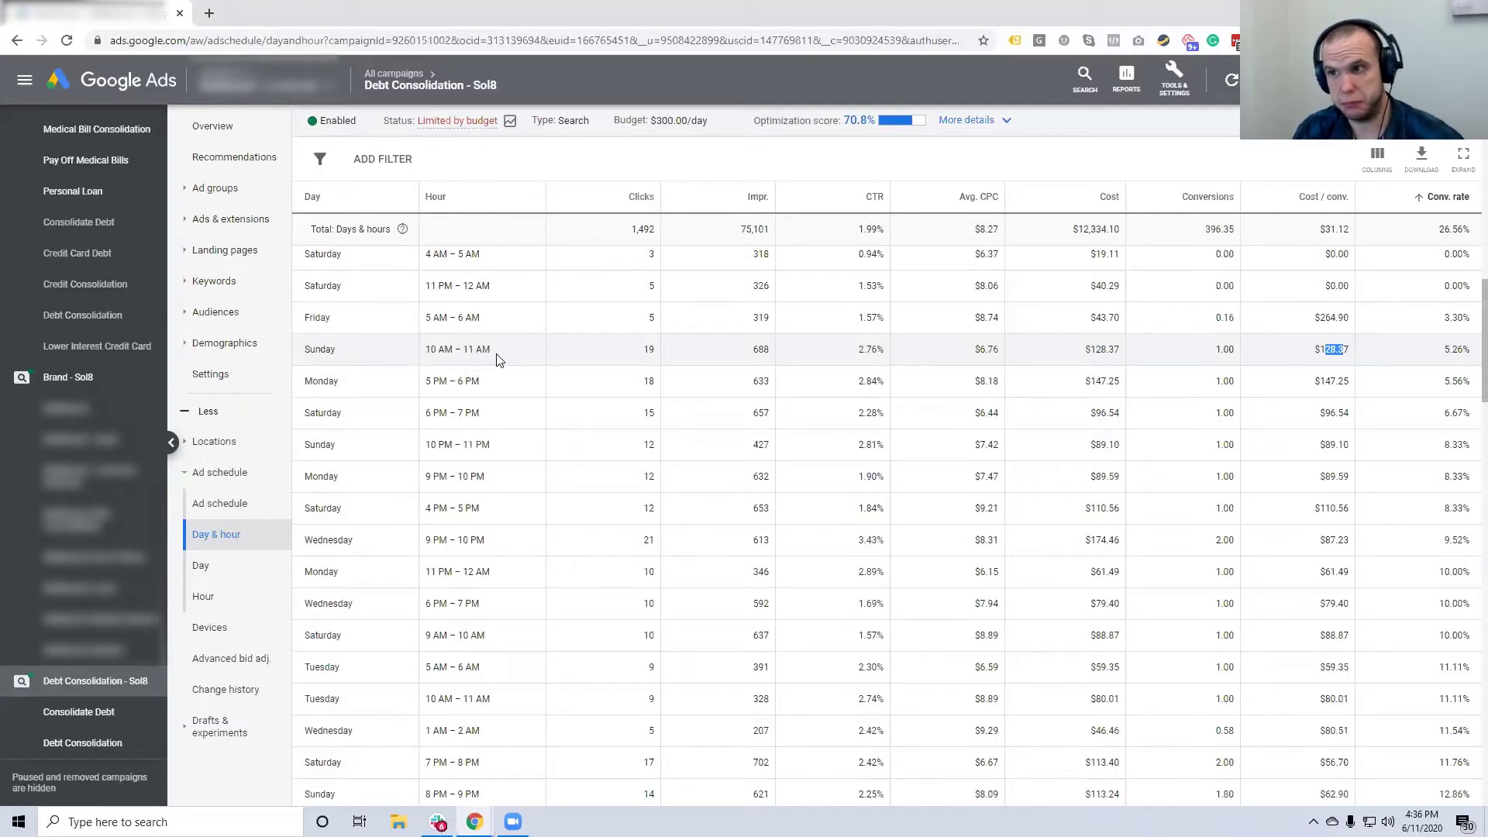
# Sort the report by day in descending order and show 500 rows per page
pyautogui.click(322, 199)
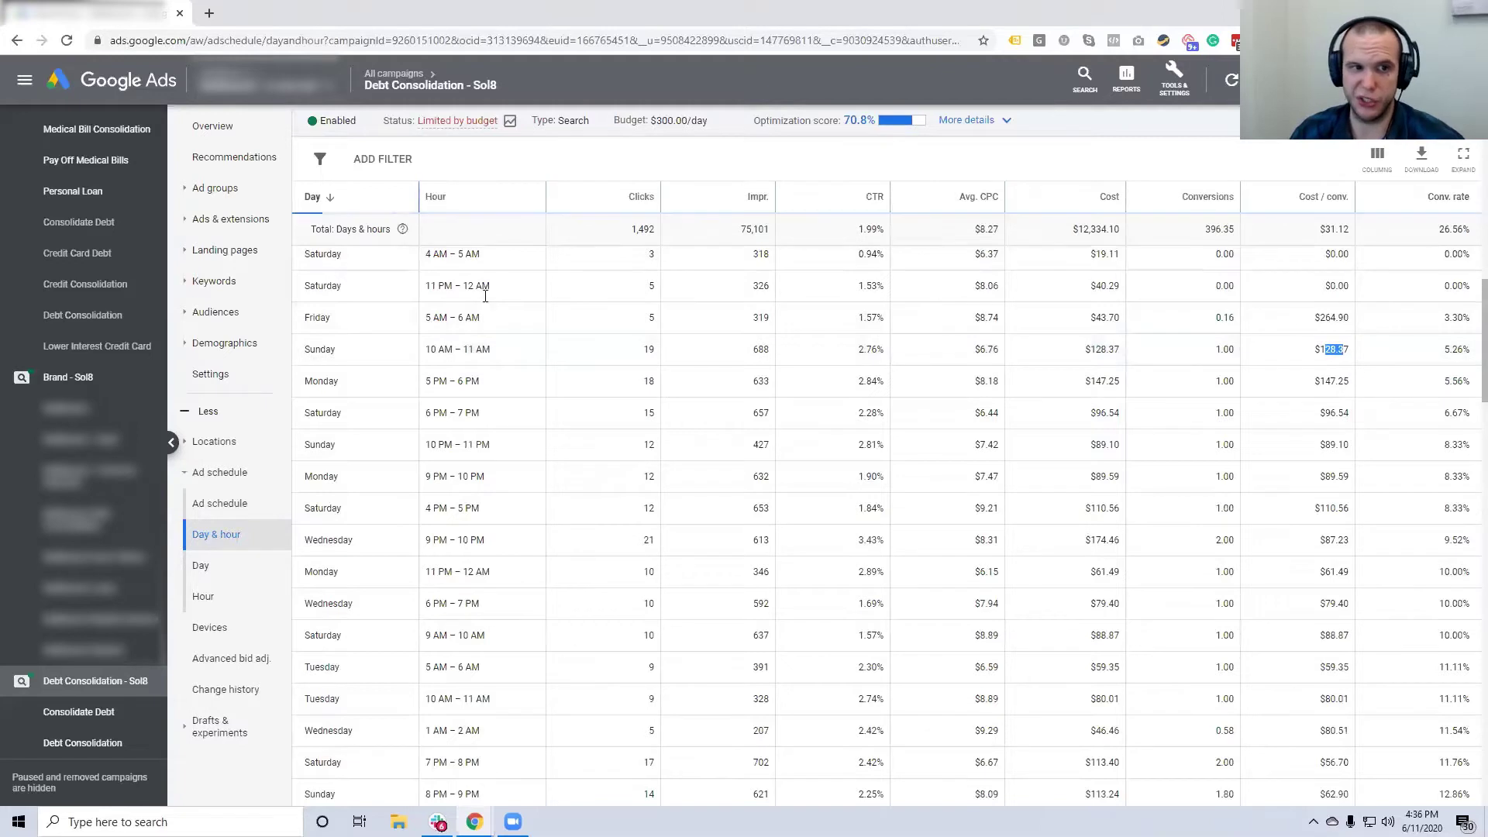
pyautogui.scroll(-10, 501, 370)
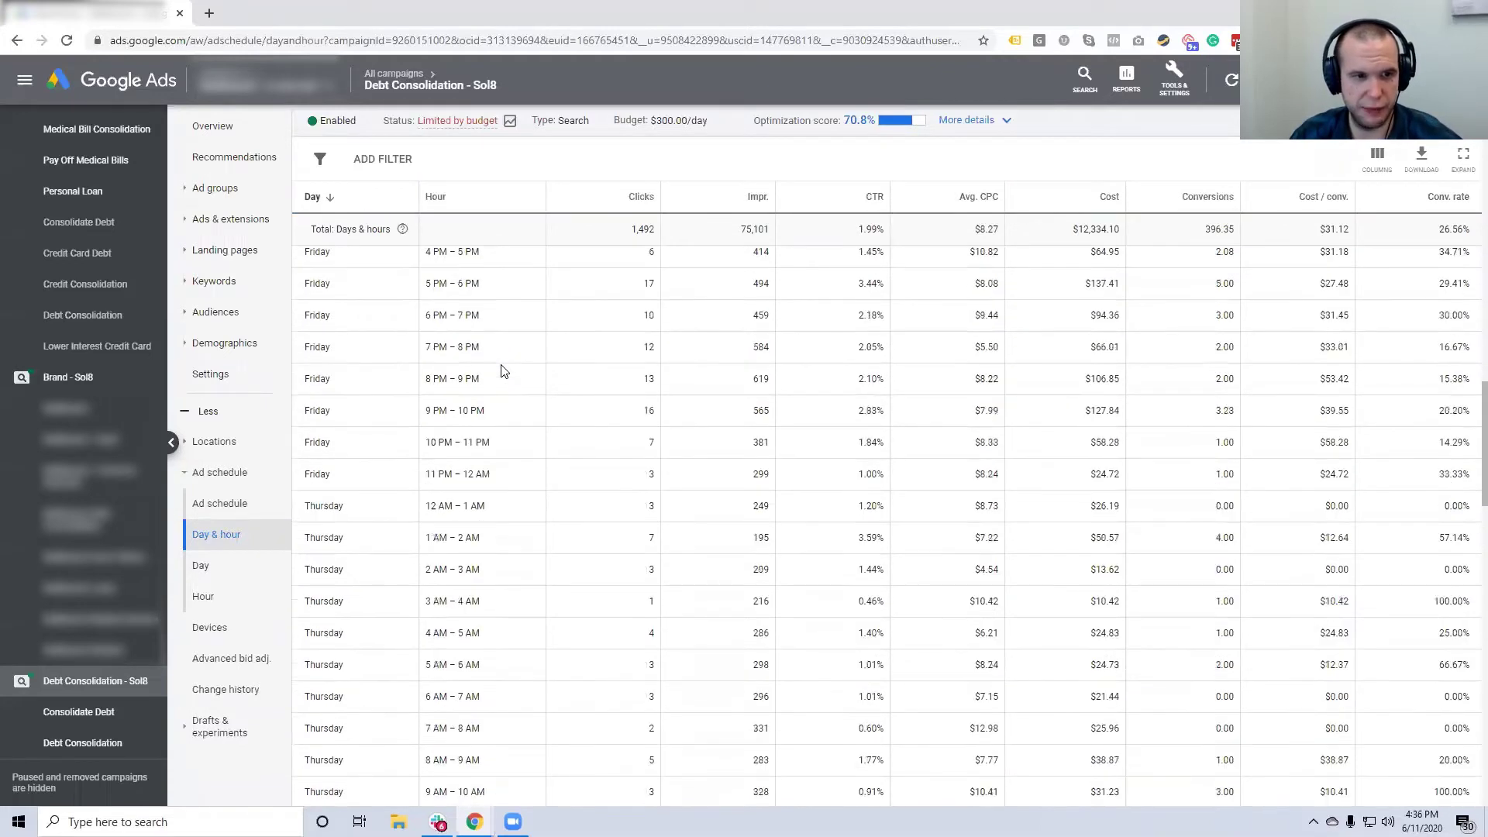
pyautogui.scroll(4, 500, 367)
pyautogui.scroll(10, 500, 369)
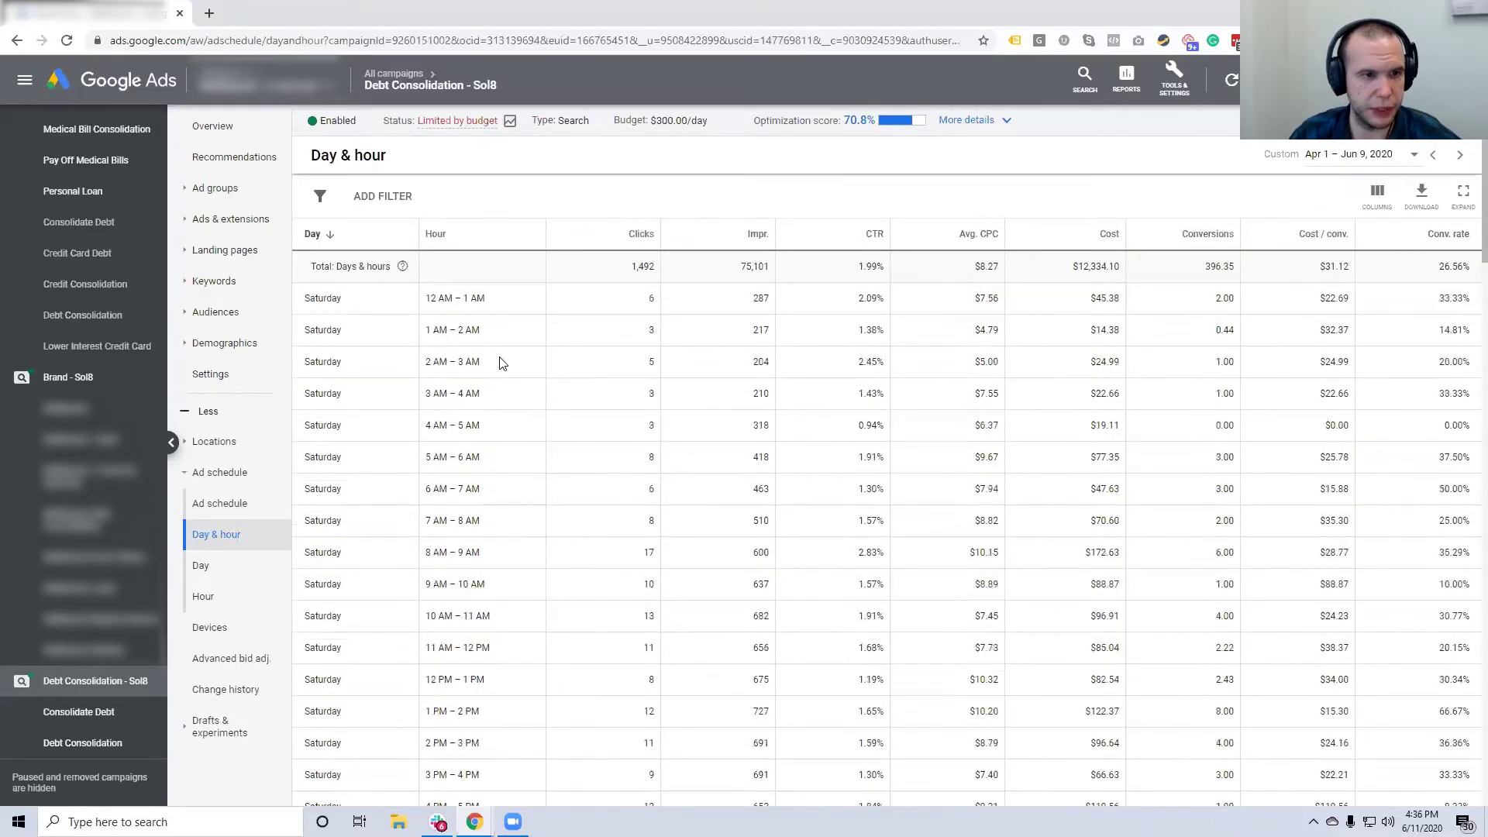
pyautogui.scroll(-15, 504, 370)
pyautogui.scroll(-6, 510, 372)
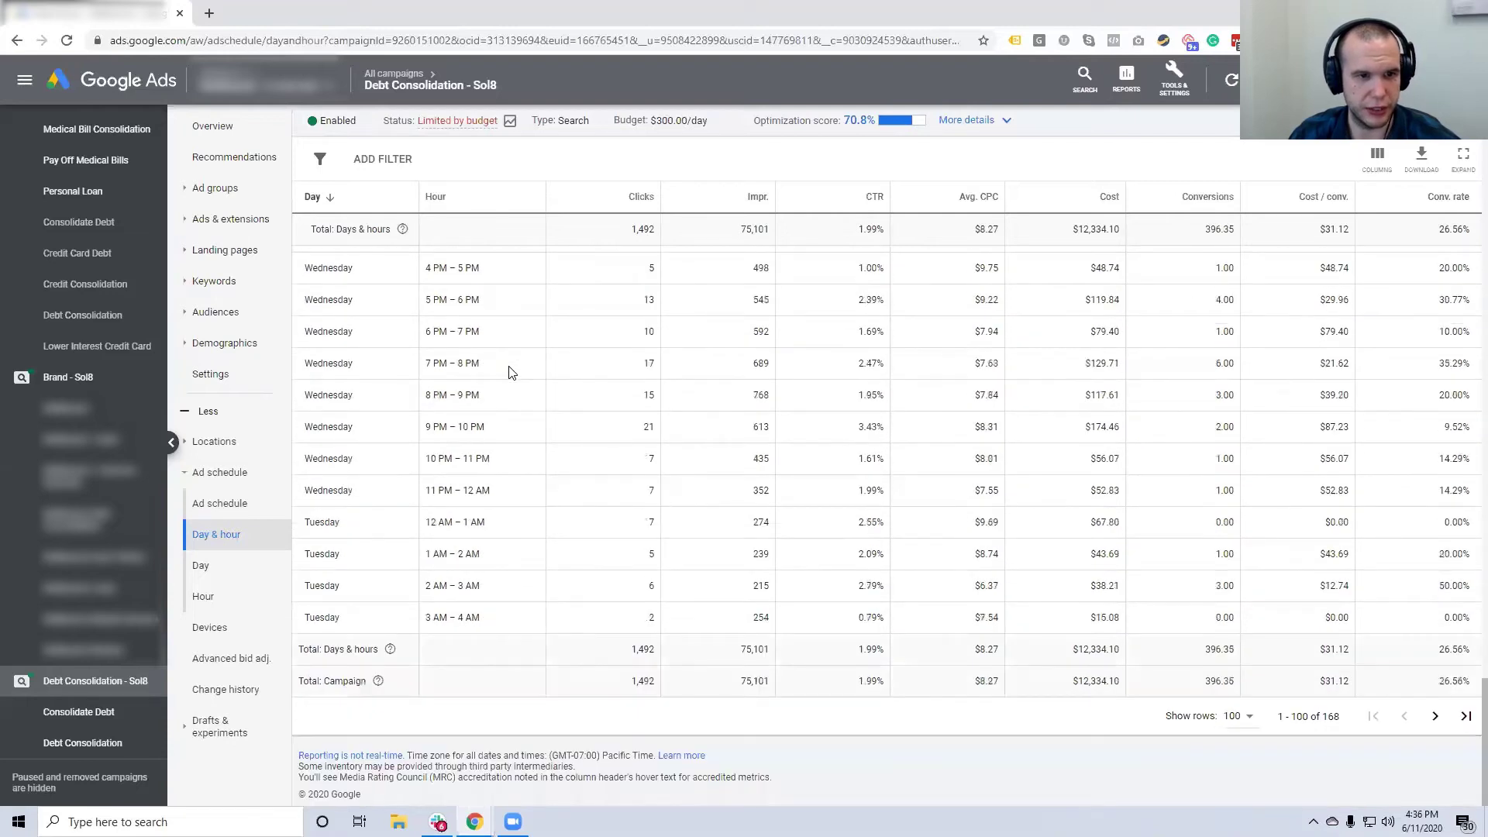
pyautogui.click(1242, 715)
pyautogui.click(1238, 720)
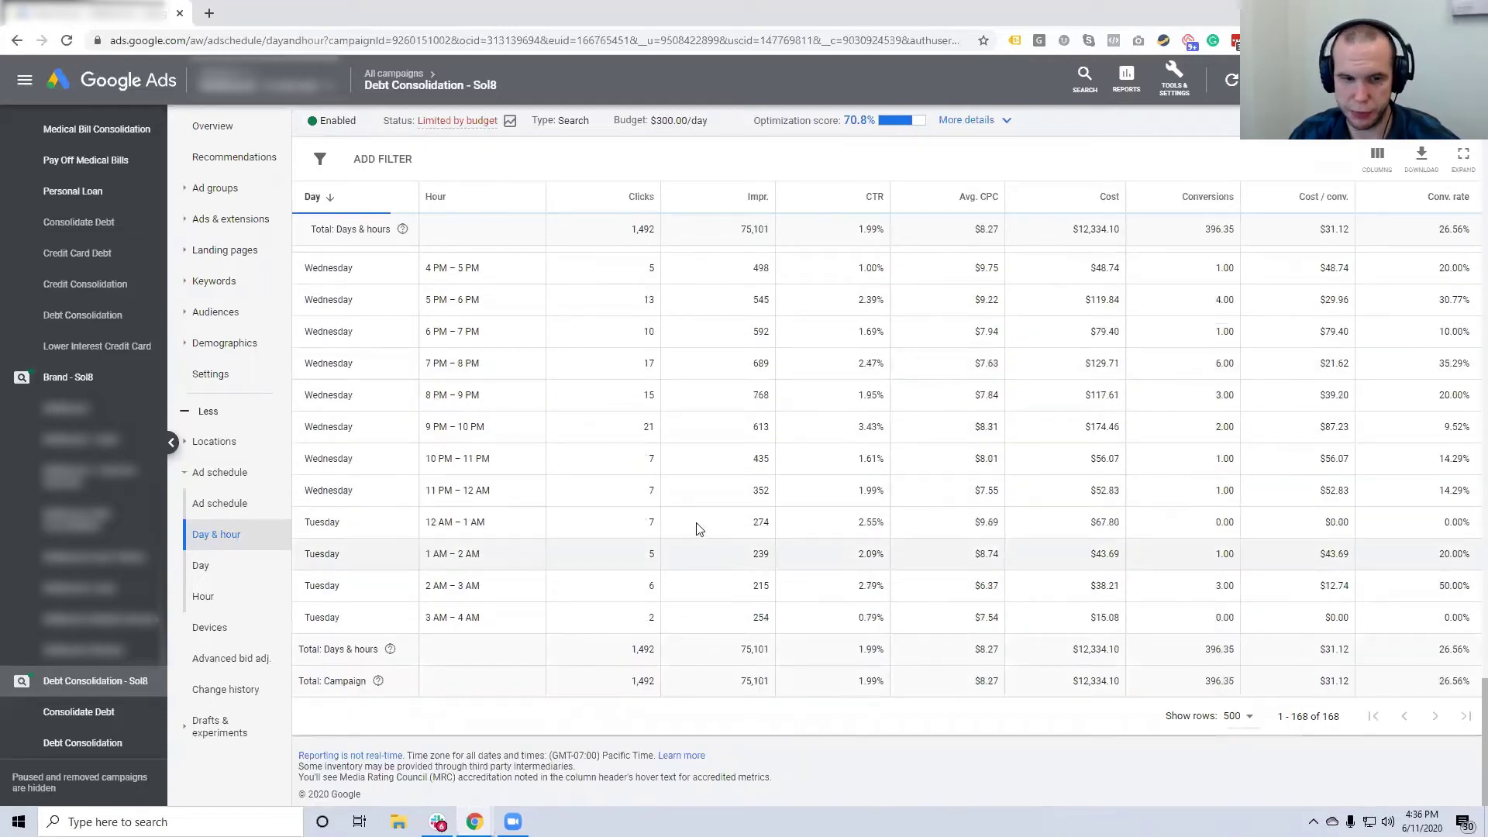
# Review the Monday and Sunday hours and check the cost per conversion for Sunday 6 PM – 7 PM
pyautogui.scroll(-15, 696, 531)
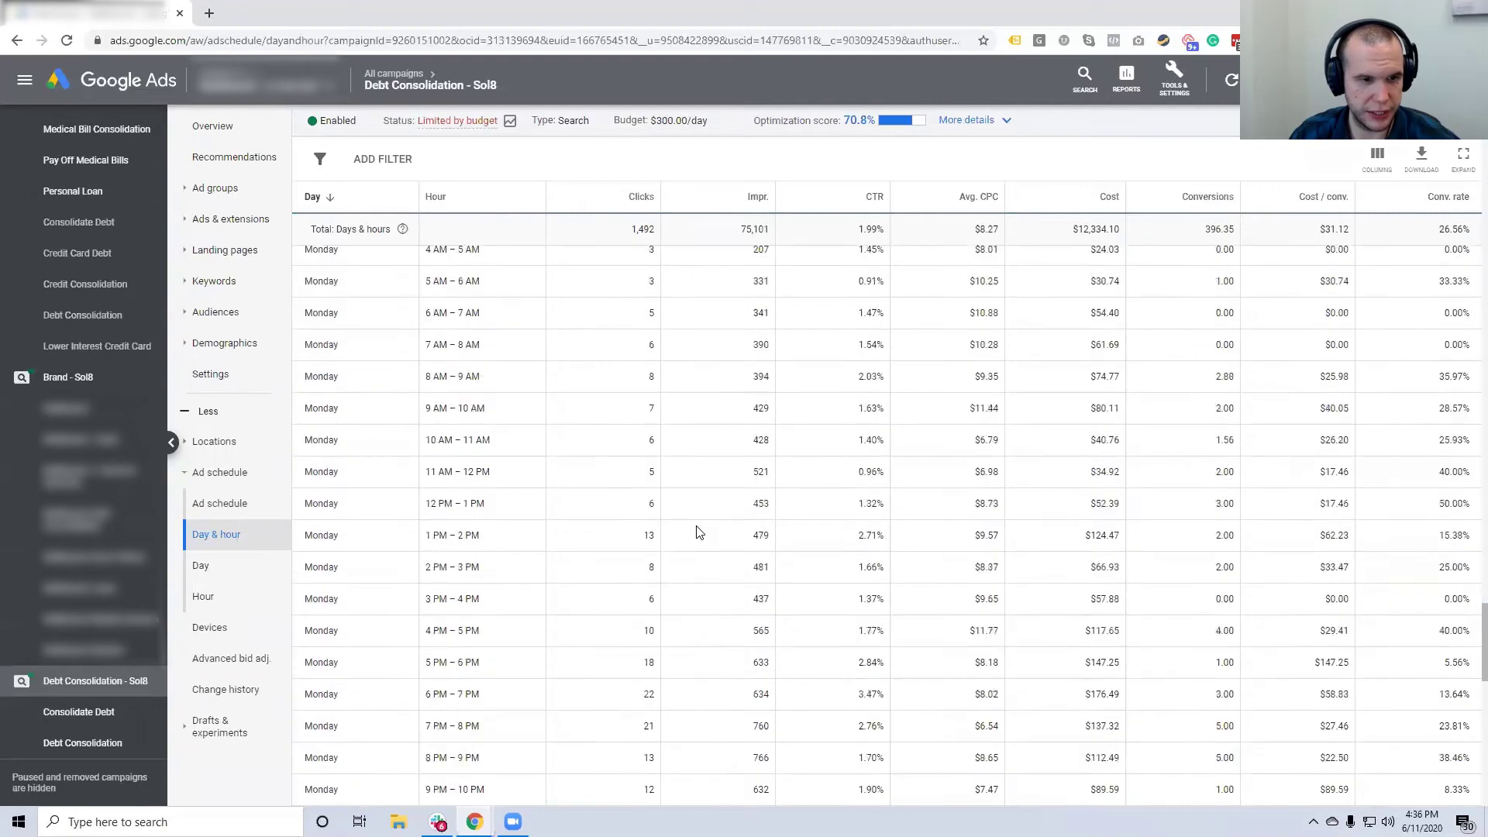
pyautogui.scroll(-12, 696, 532)
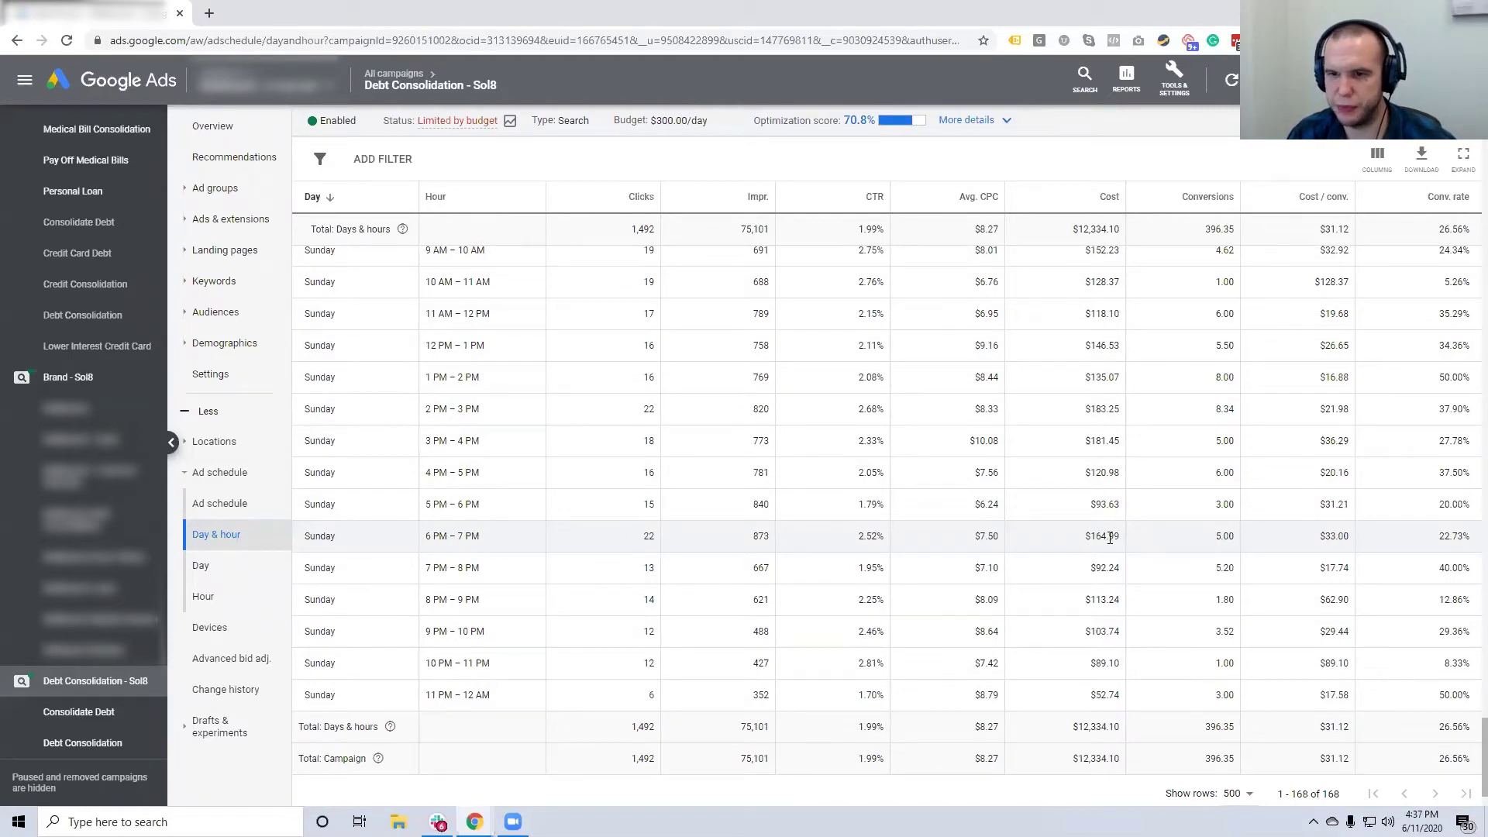
pyautogui.moveTo(1318, 535); pyautogui.dragTo(1349, 534)
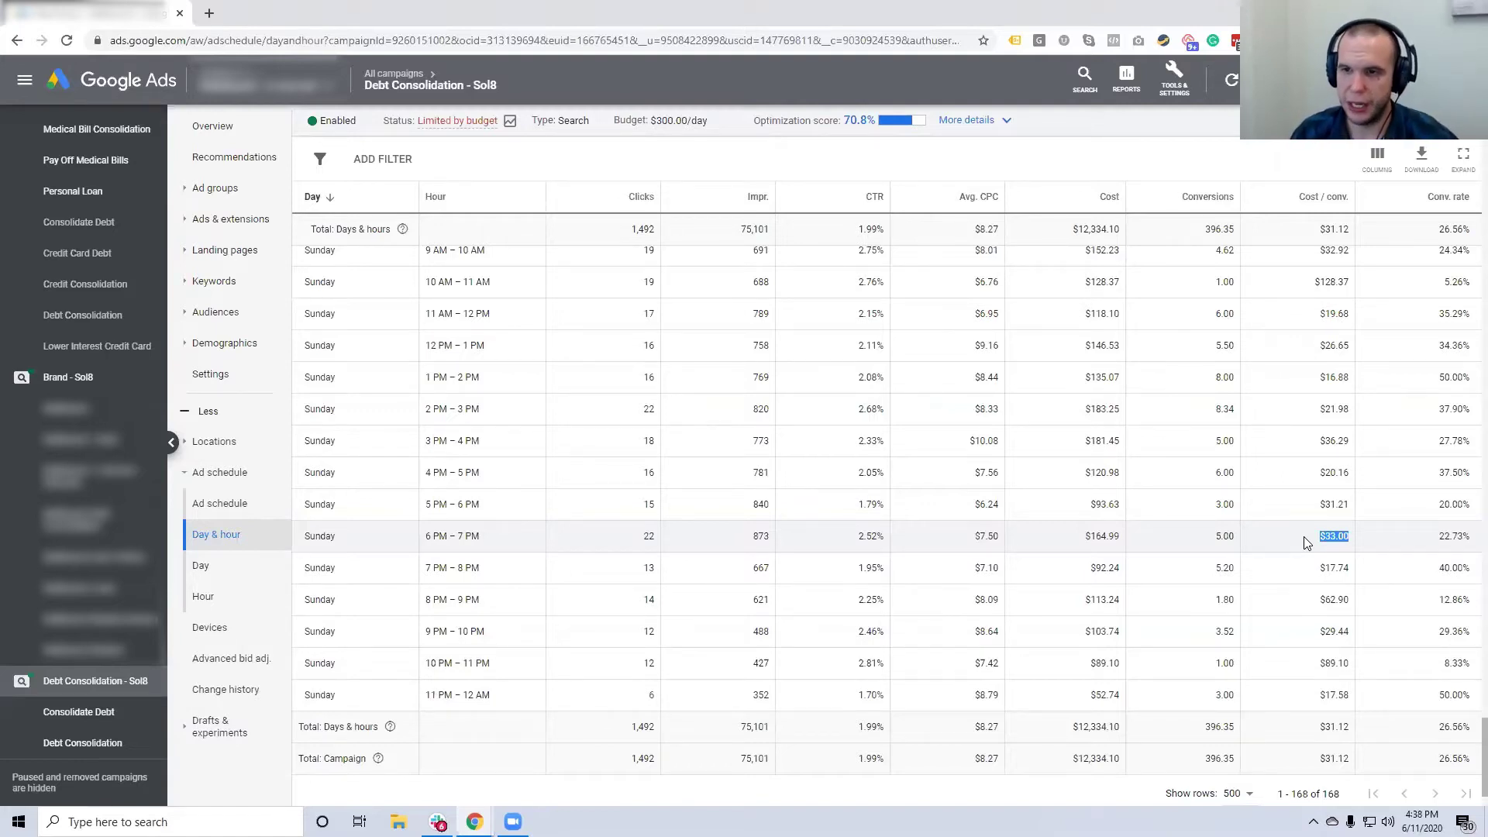
# Sort the report by most conversions and check the clicks for Tuesday 4 PM – 5 PM
pyautogui.scroll(-20, 1231, 399)
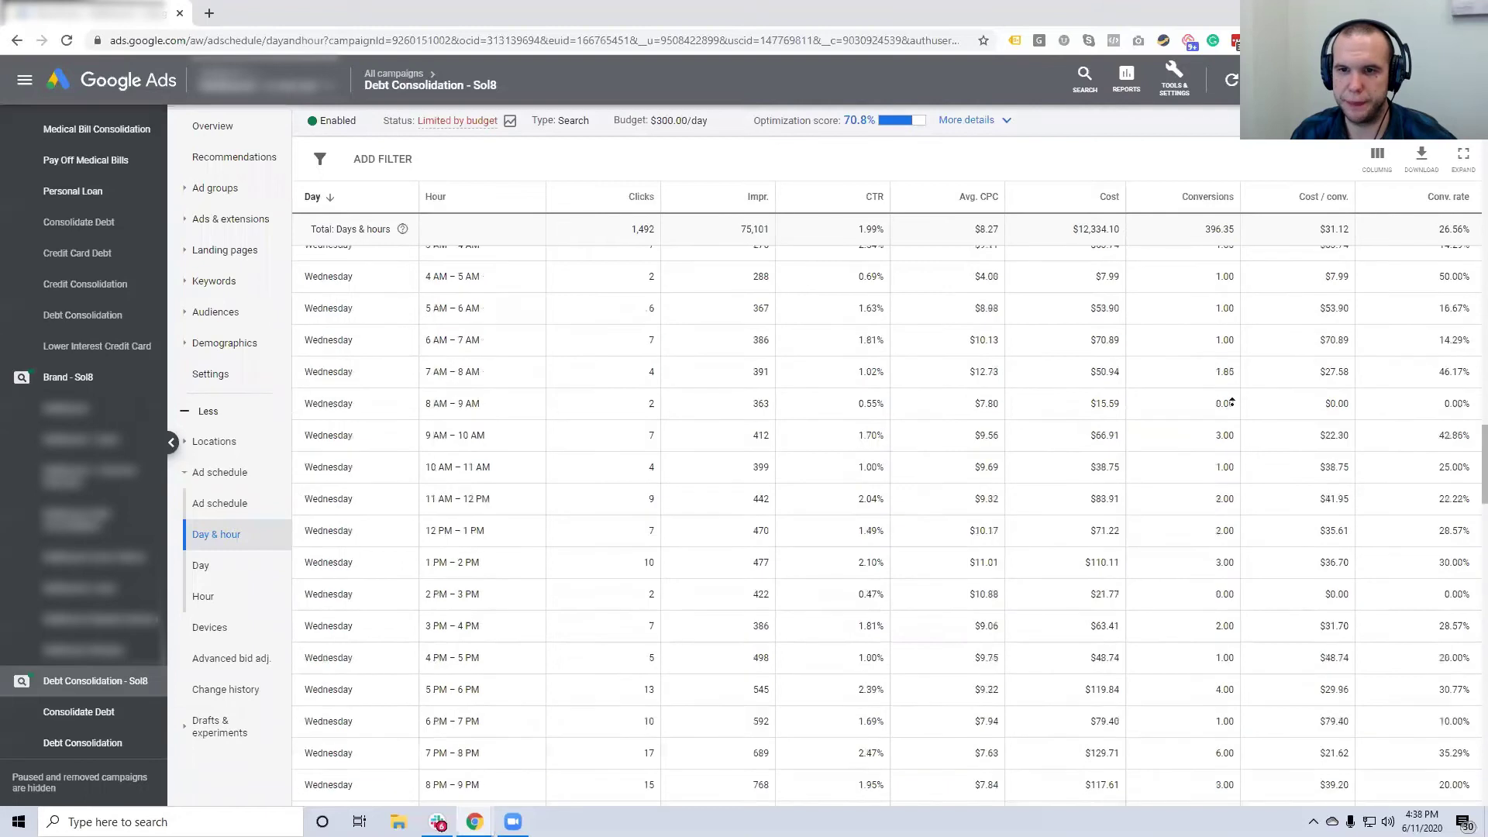
pyautogui.scroll(-20, 1231, 402)
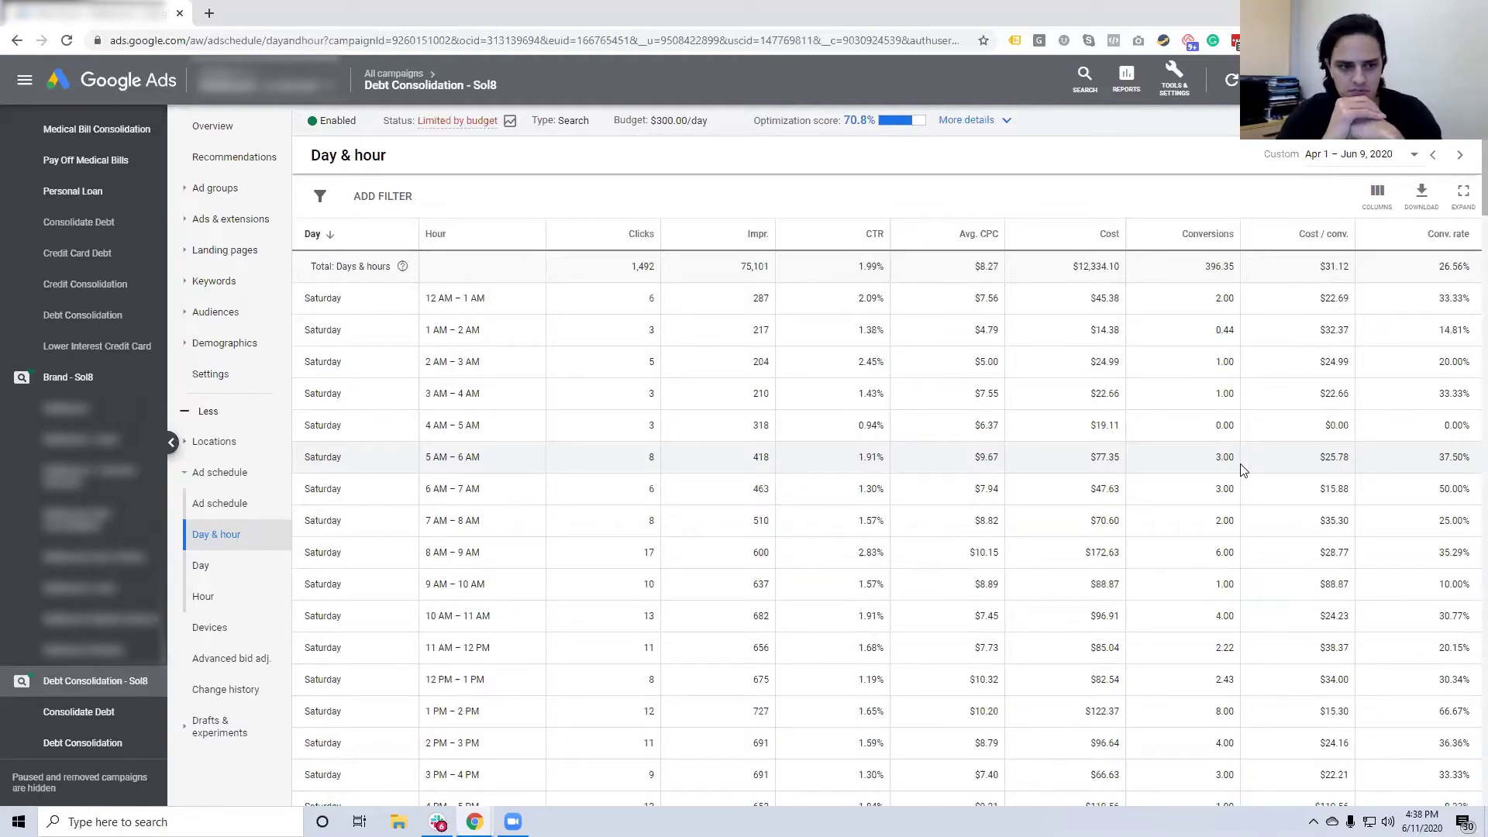
pyautogui.click(1203, 234)
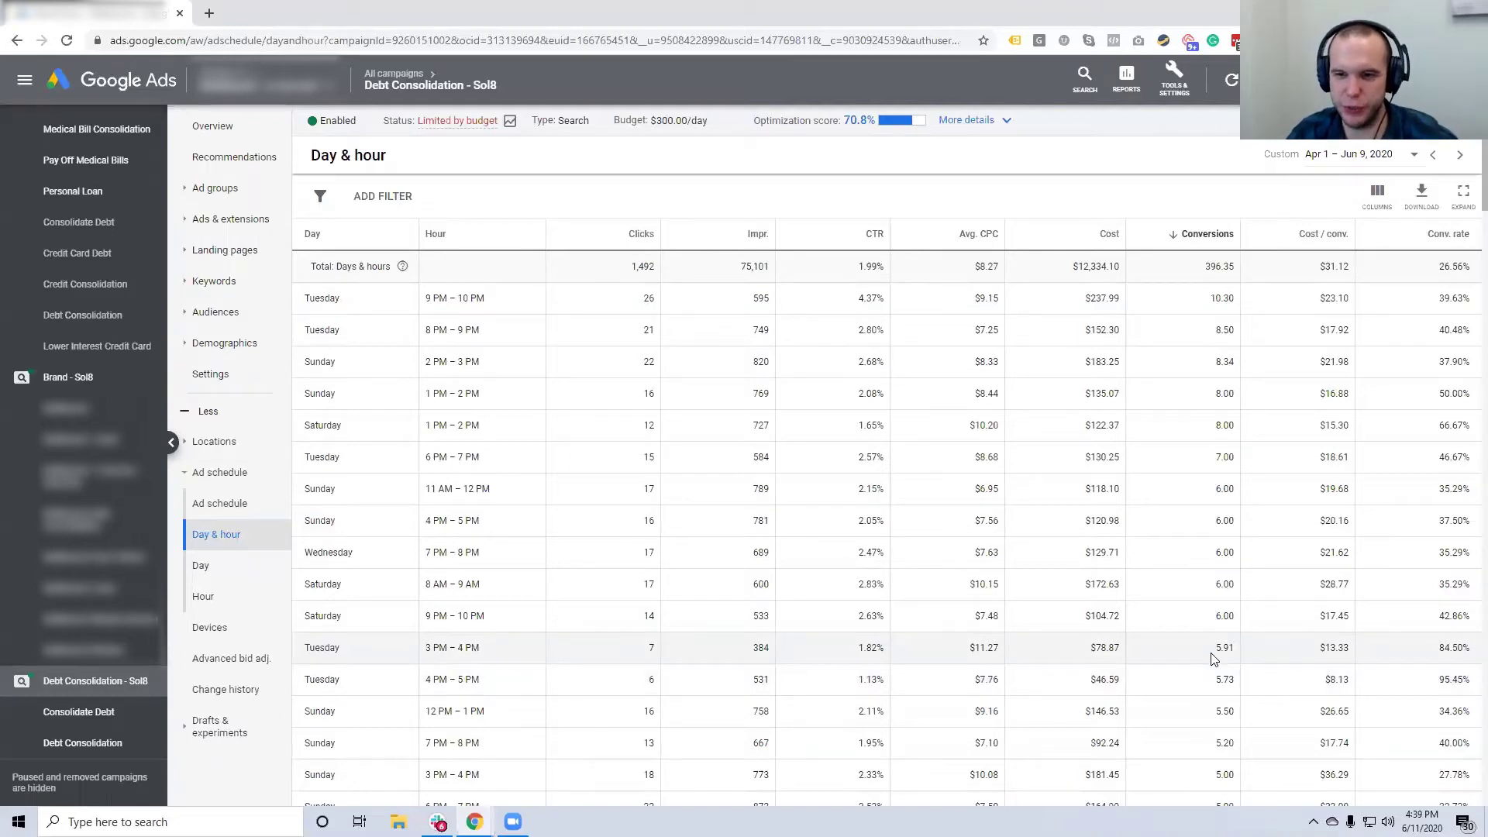
pyautogui.doubleClick(651, 680)
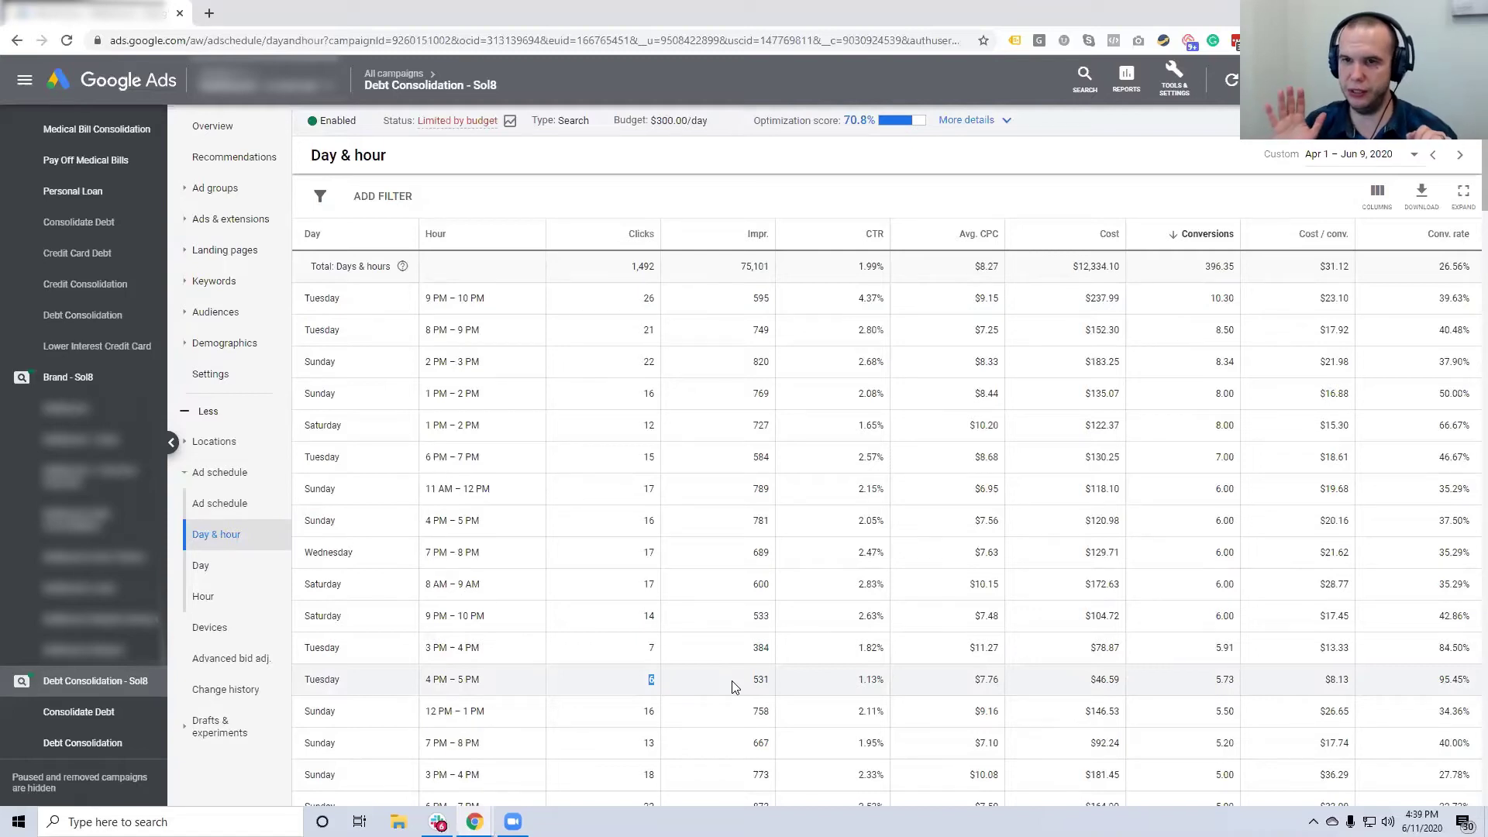
# Sort by cost per conversion in ascending order and check the cost per conversion and clicks for Friday 5 AM – 6 AM
pyautogui.click(1310, 234)
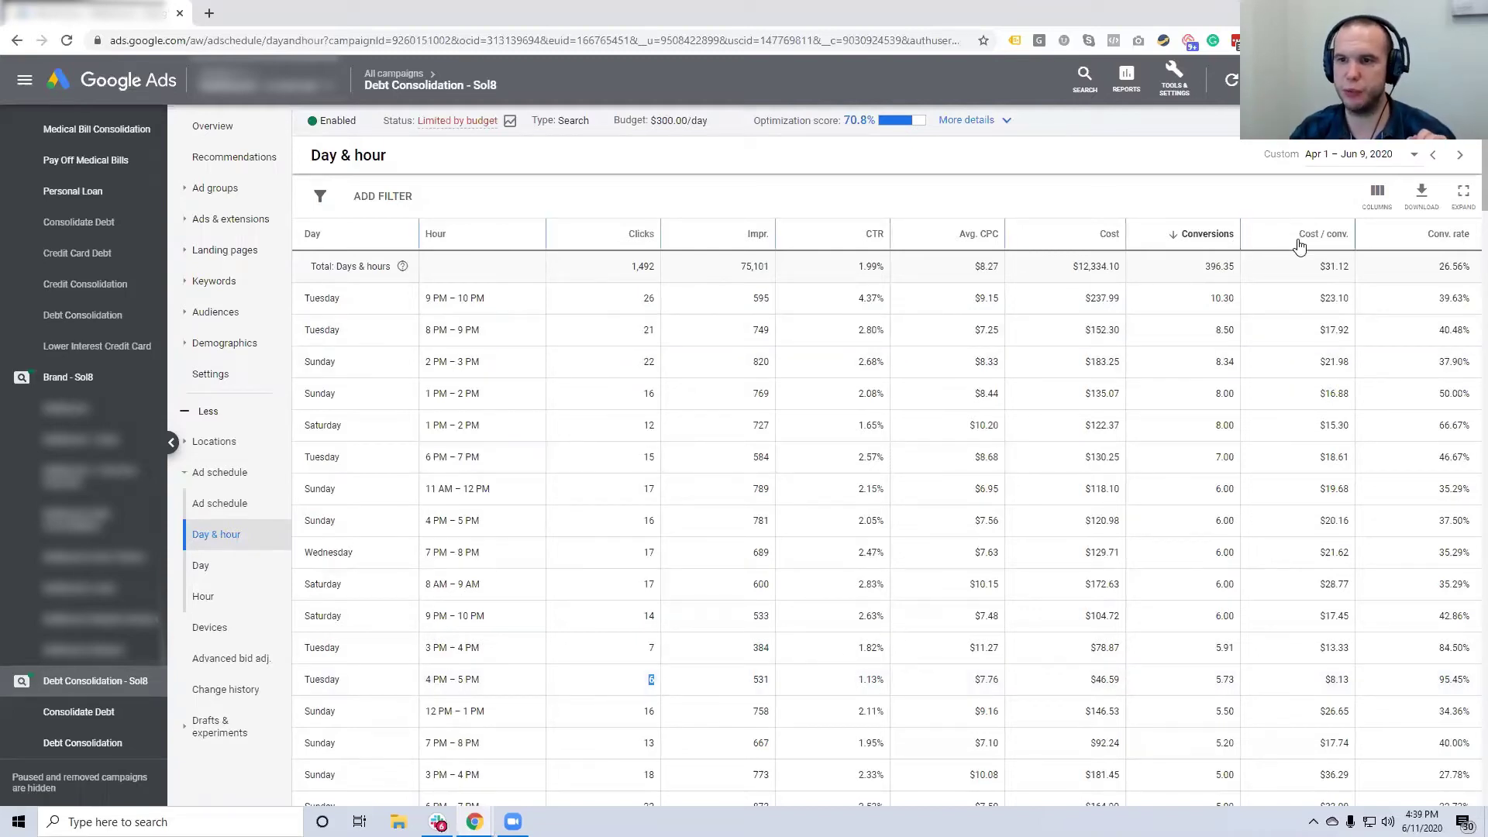
pyautogui.click(1300, 242)
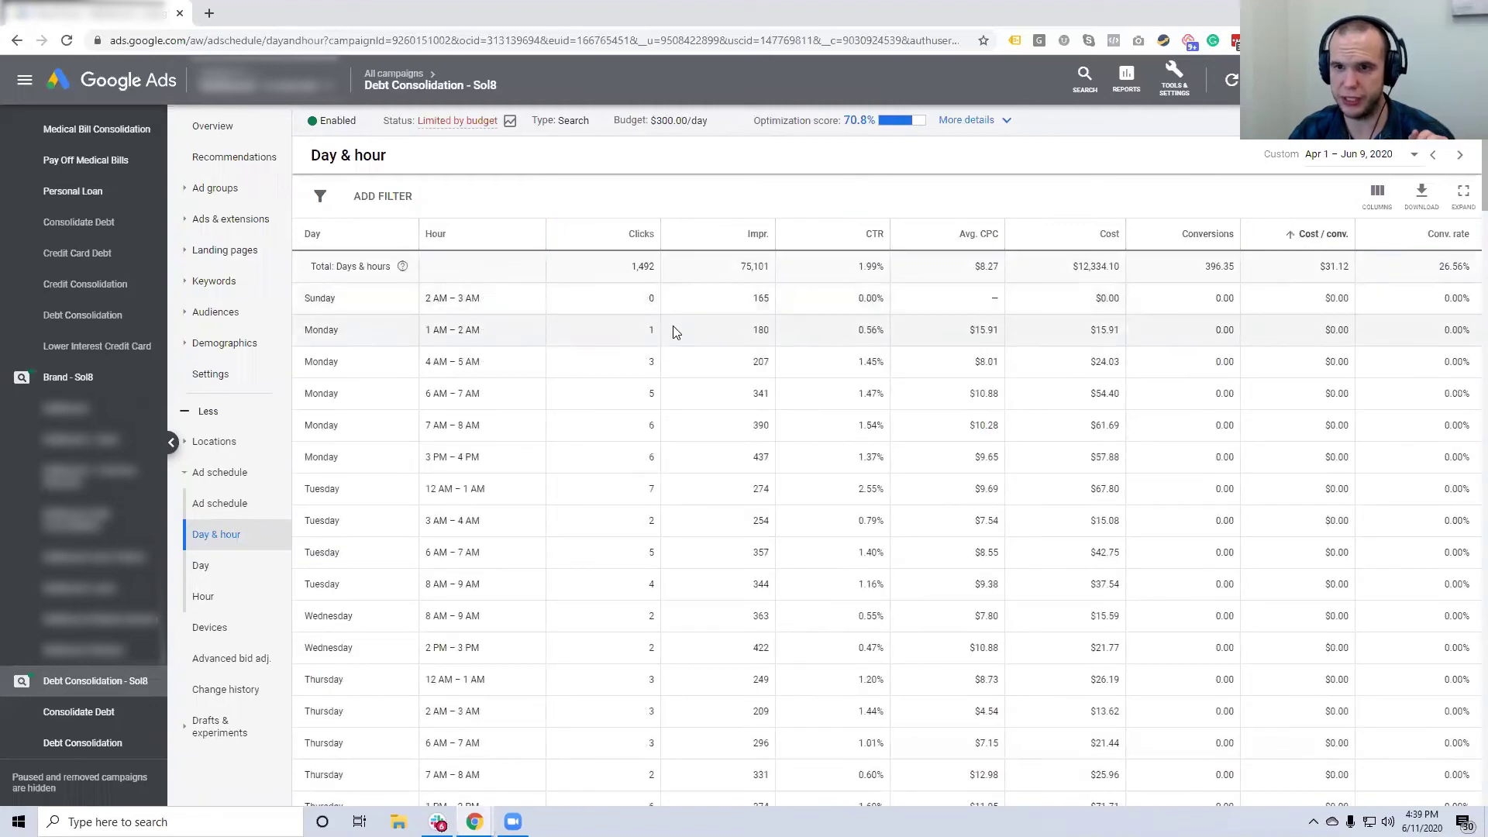
pyautogui.scroll(-7, 1147, 425)
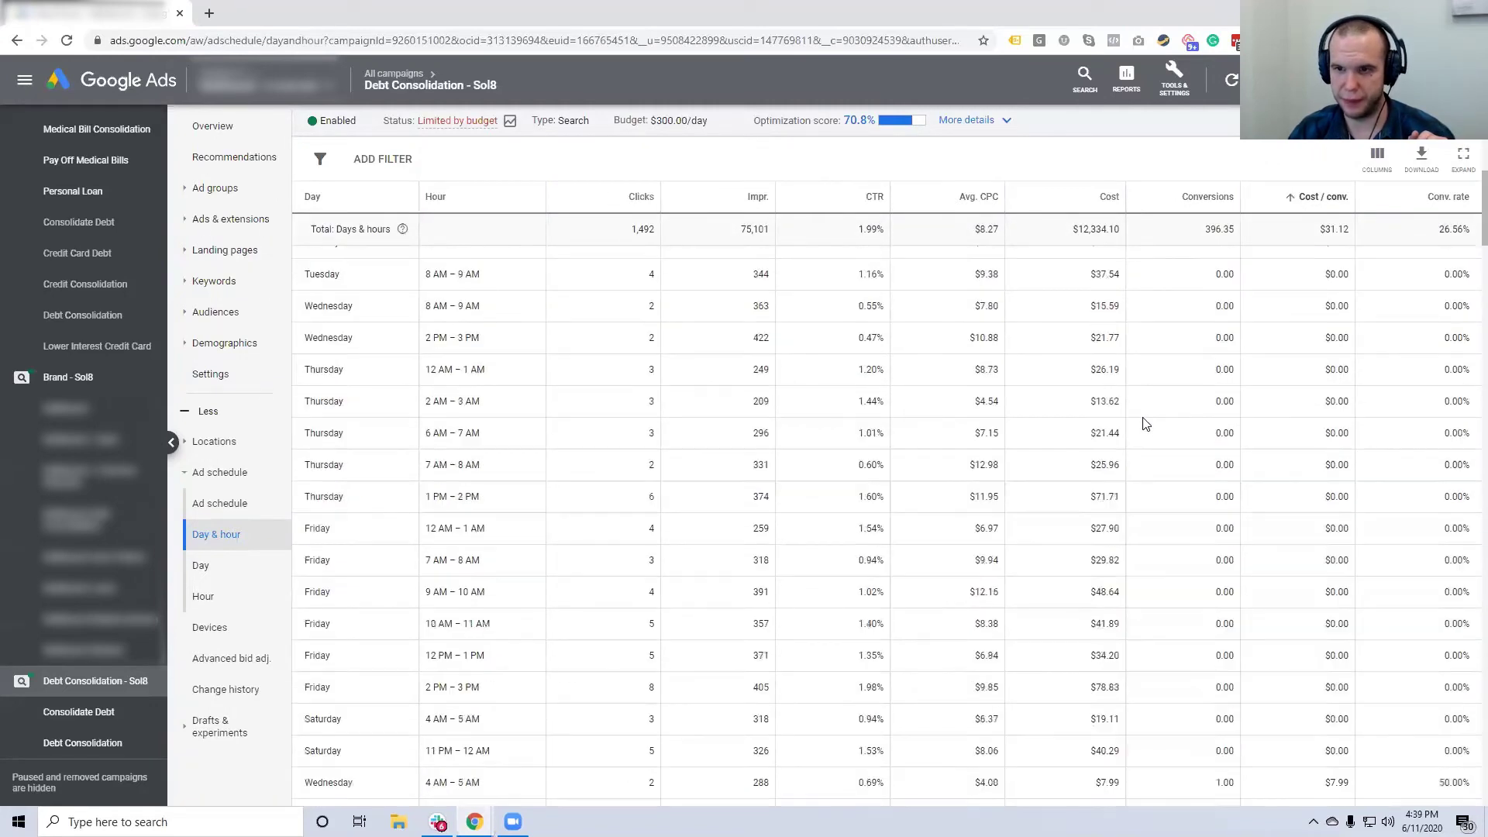
pyautogui.scroll(-10, 1255, 438)
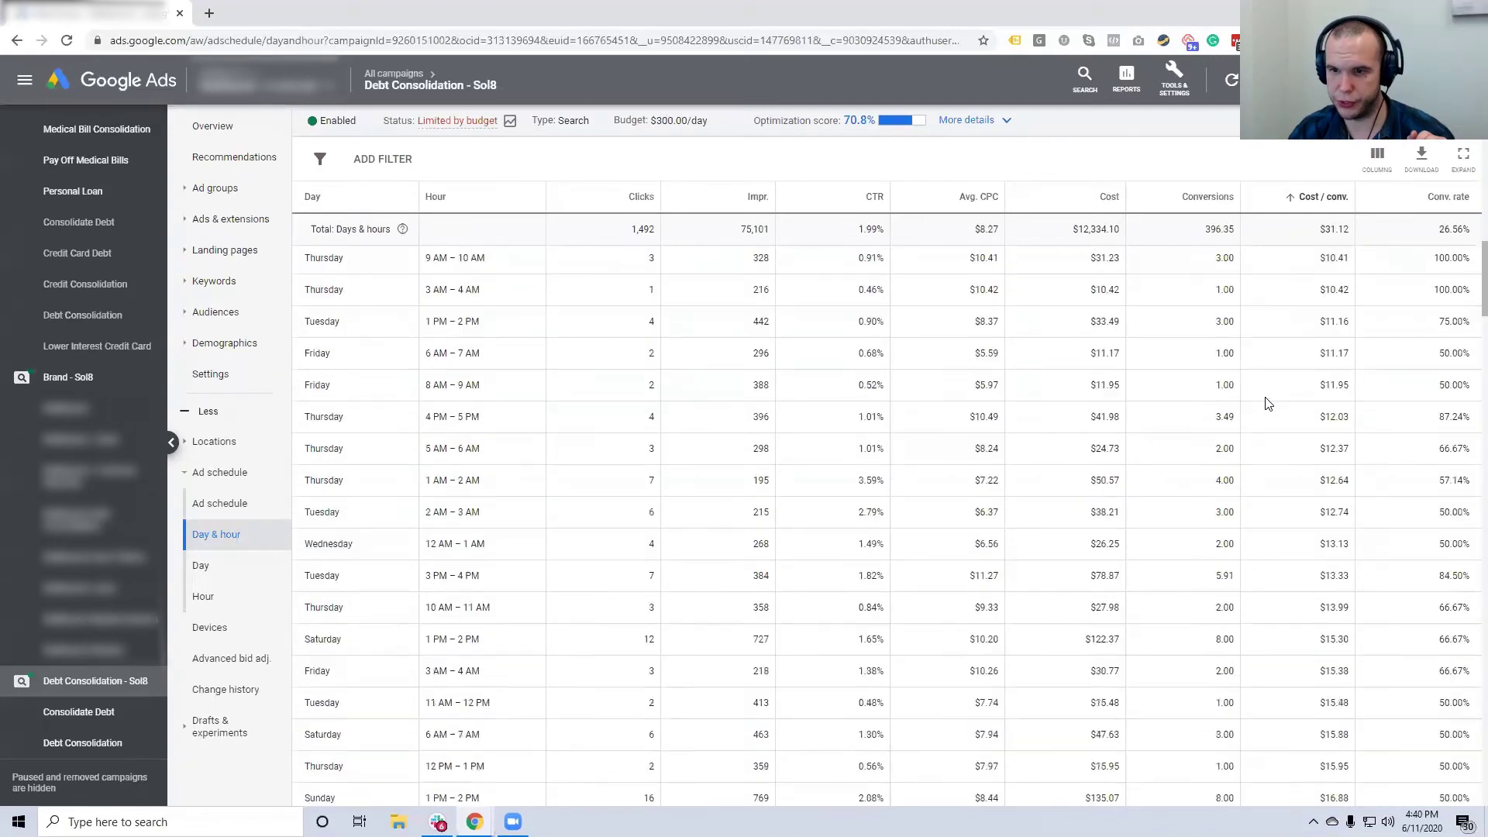
pyautogui.scroll(-15, 1263, 407)
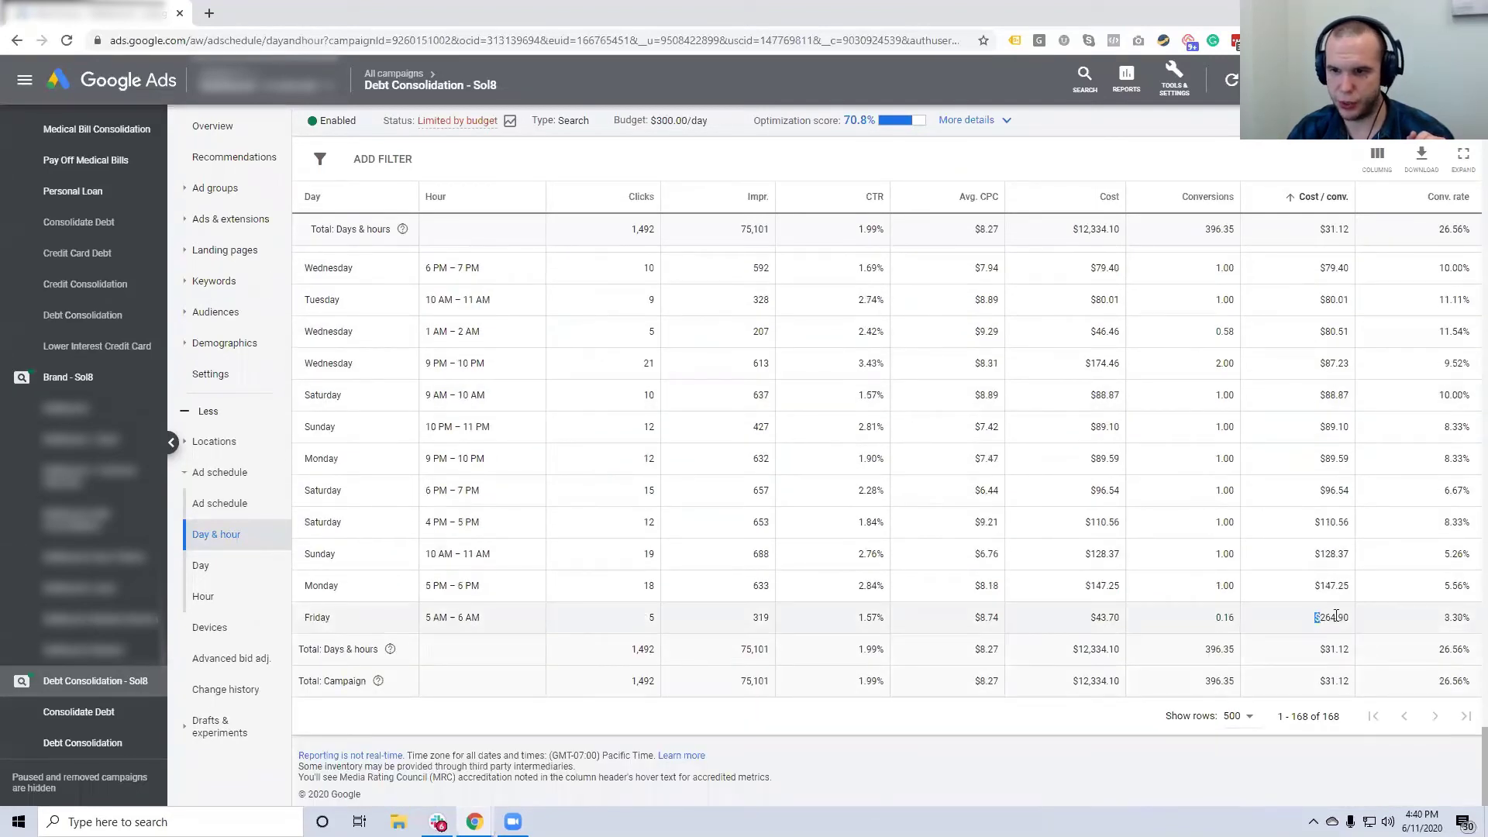
pyautogui.moveTo(1318, 618); pyautogui.dragTo(1355, 624)
pyautogui.doubleClick(651, 617)
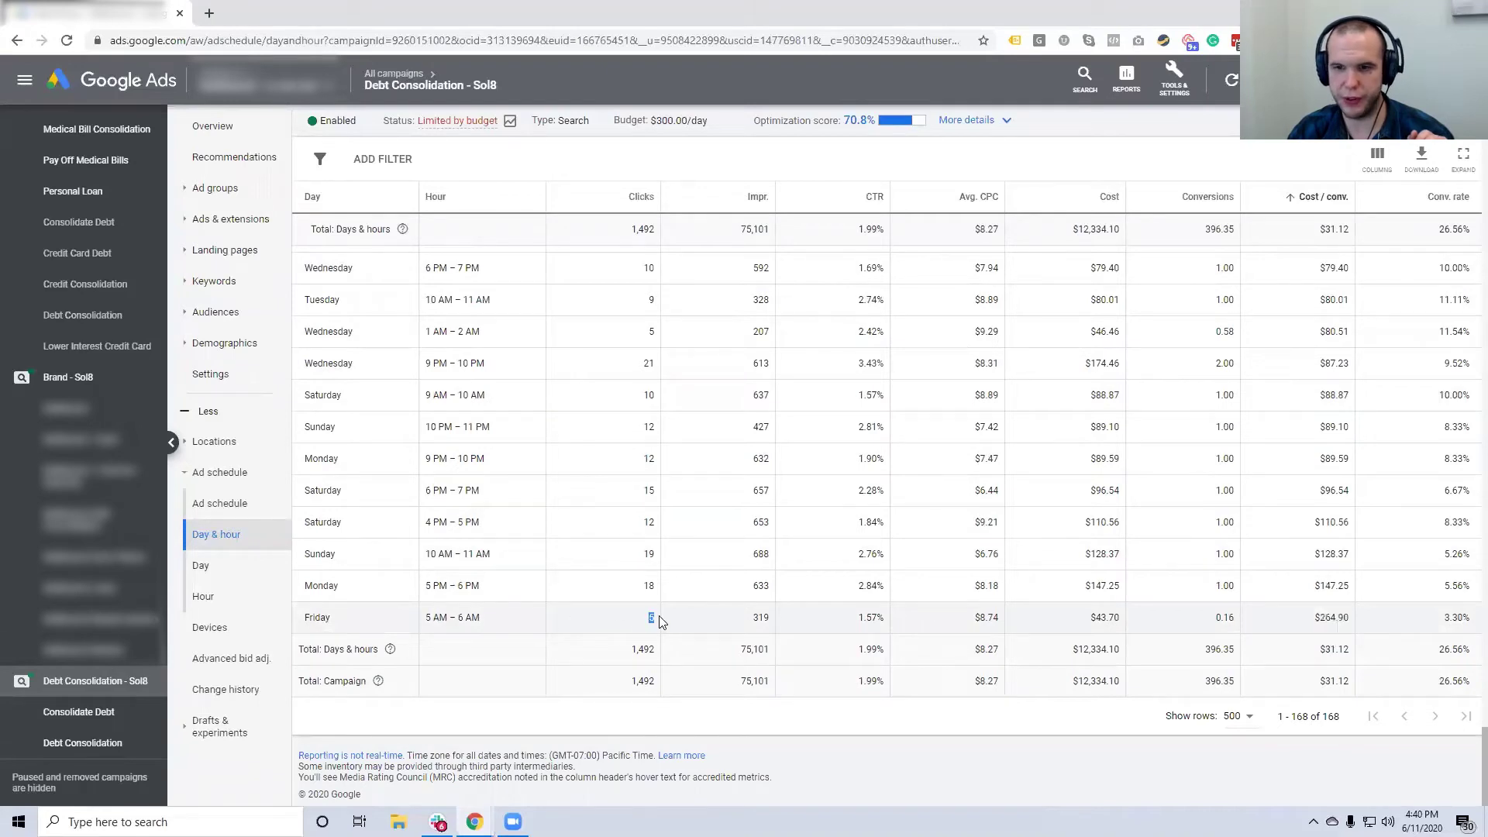
# Check the clicks for Wednesday 9 PM – 10 PM and review the other hours with a high cost per conversion
pyautogui.scroll(1, 674, 553)
pyautogui.scroll(1, 673, 553)
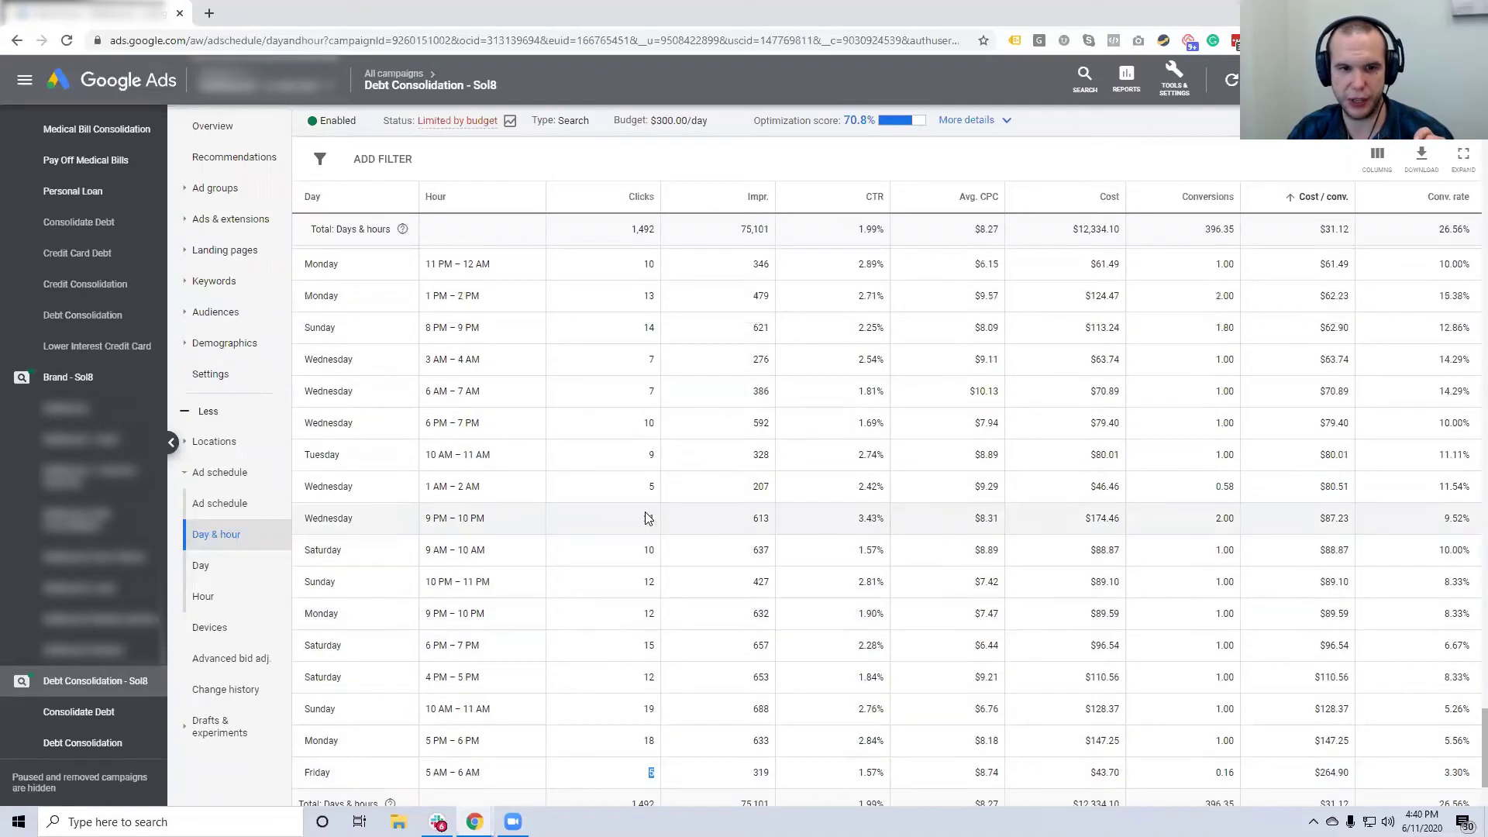
pyautogui.doubleClick(649, 518)
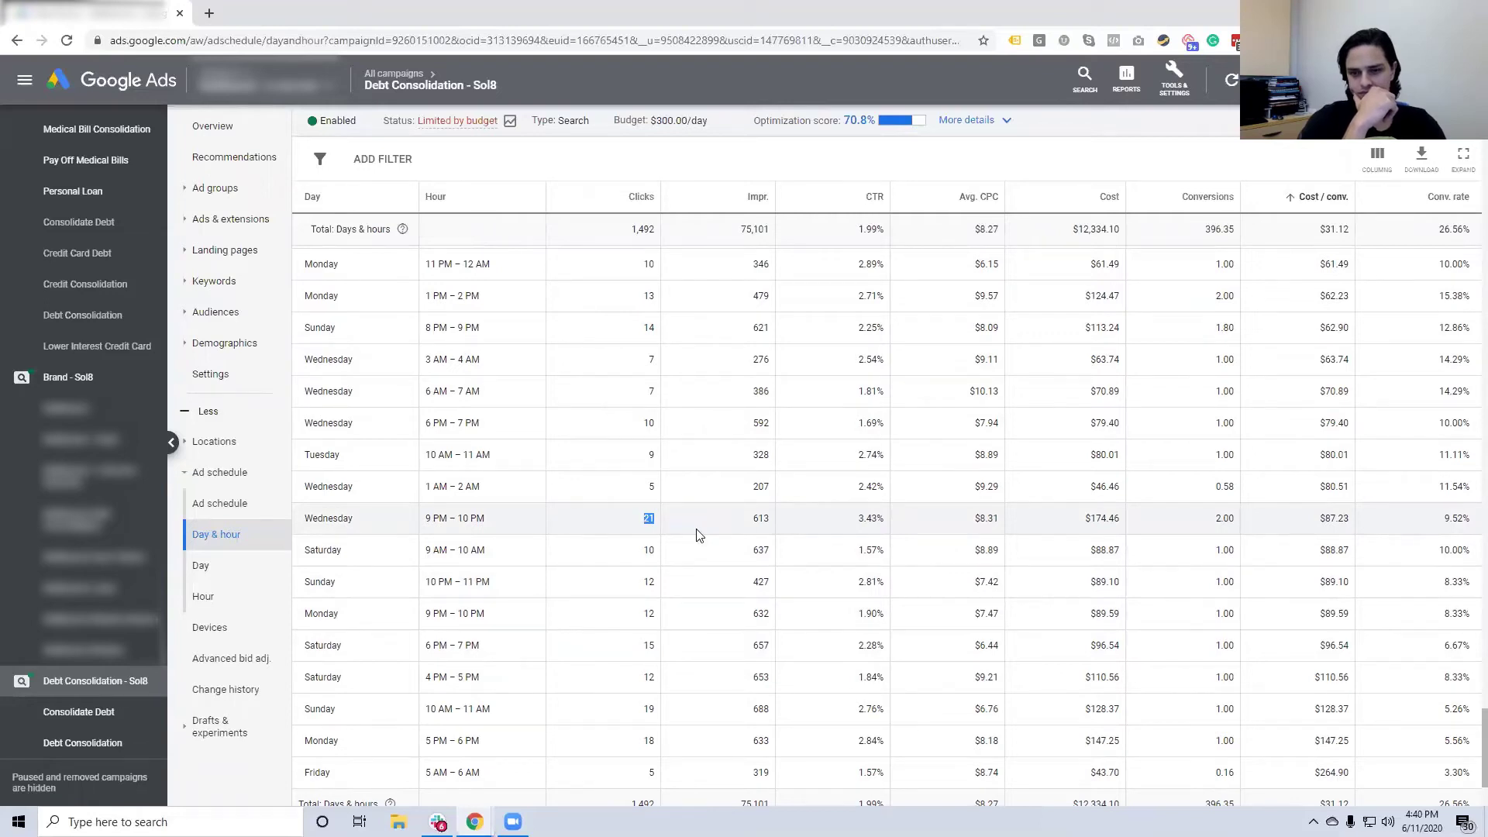
pyautogui.scroll(15, 714, 534)
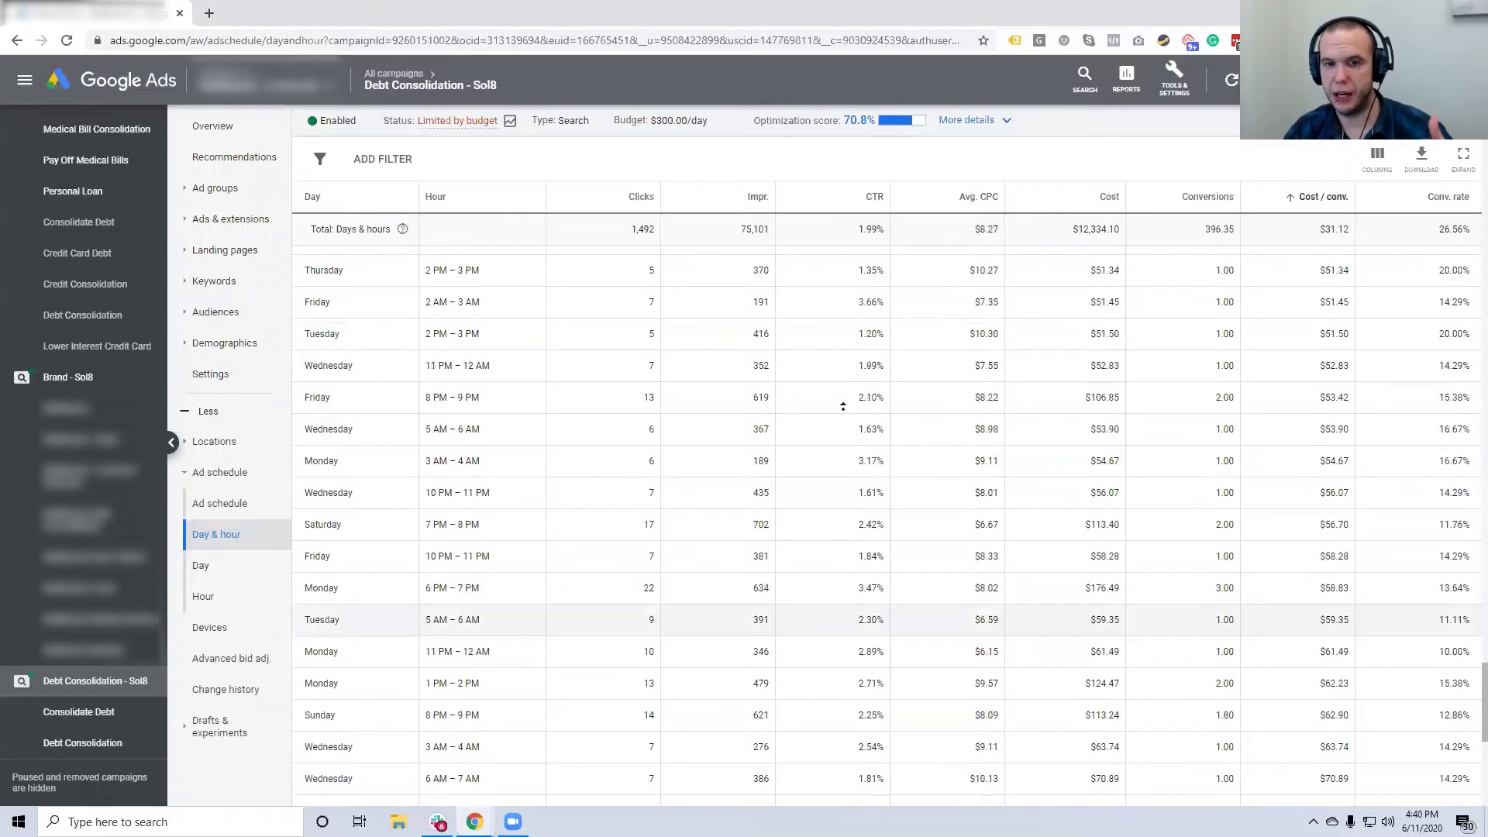
# Sort the report by most conversions and review it, and sort it by highest conversion rate
pyautogui.click(1167, 234)
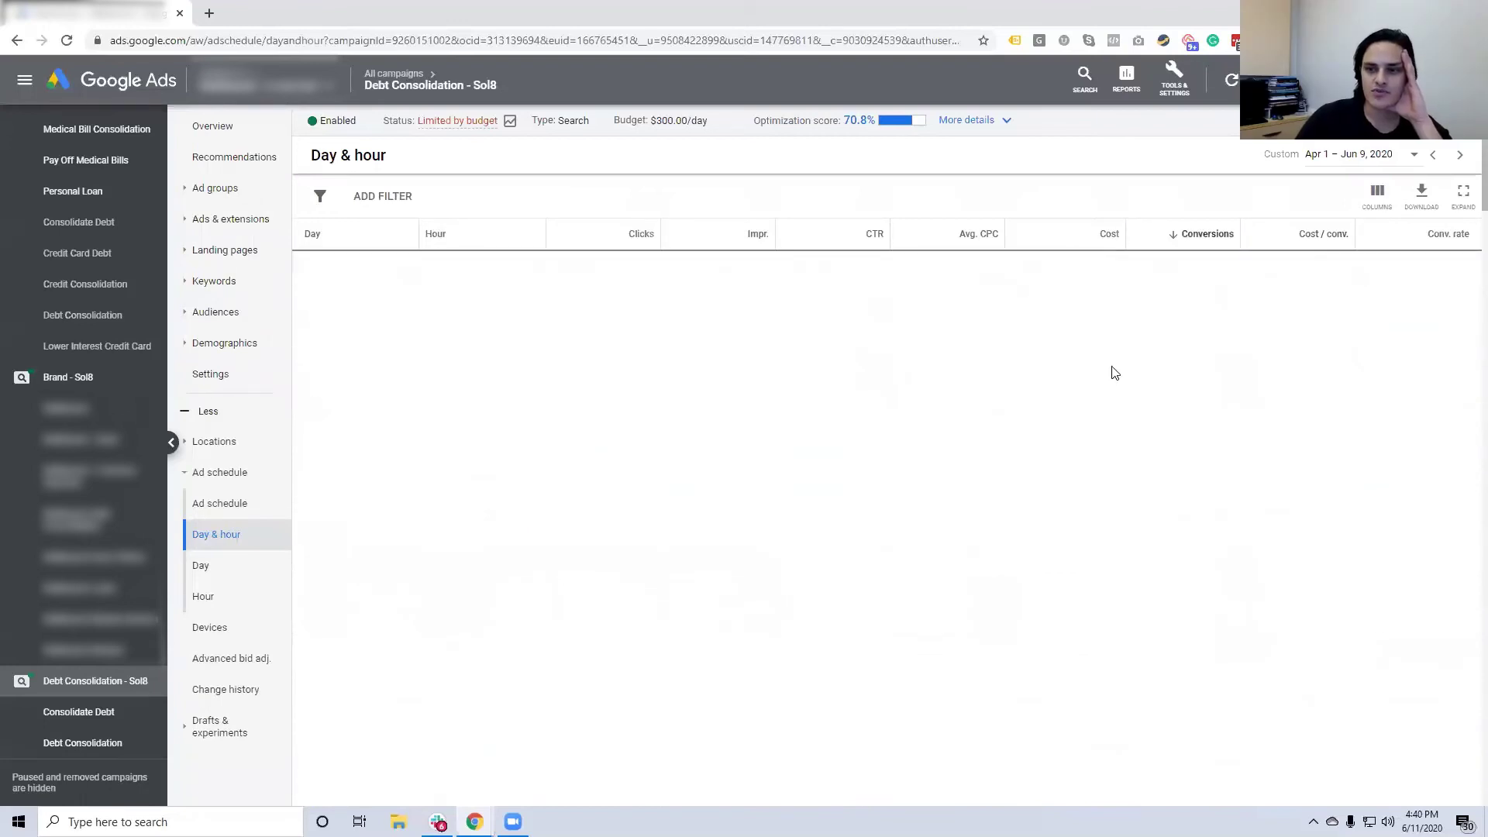
pyautogui.scroll(-1, 1318, 481)
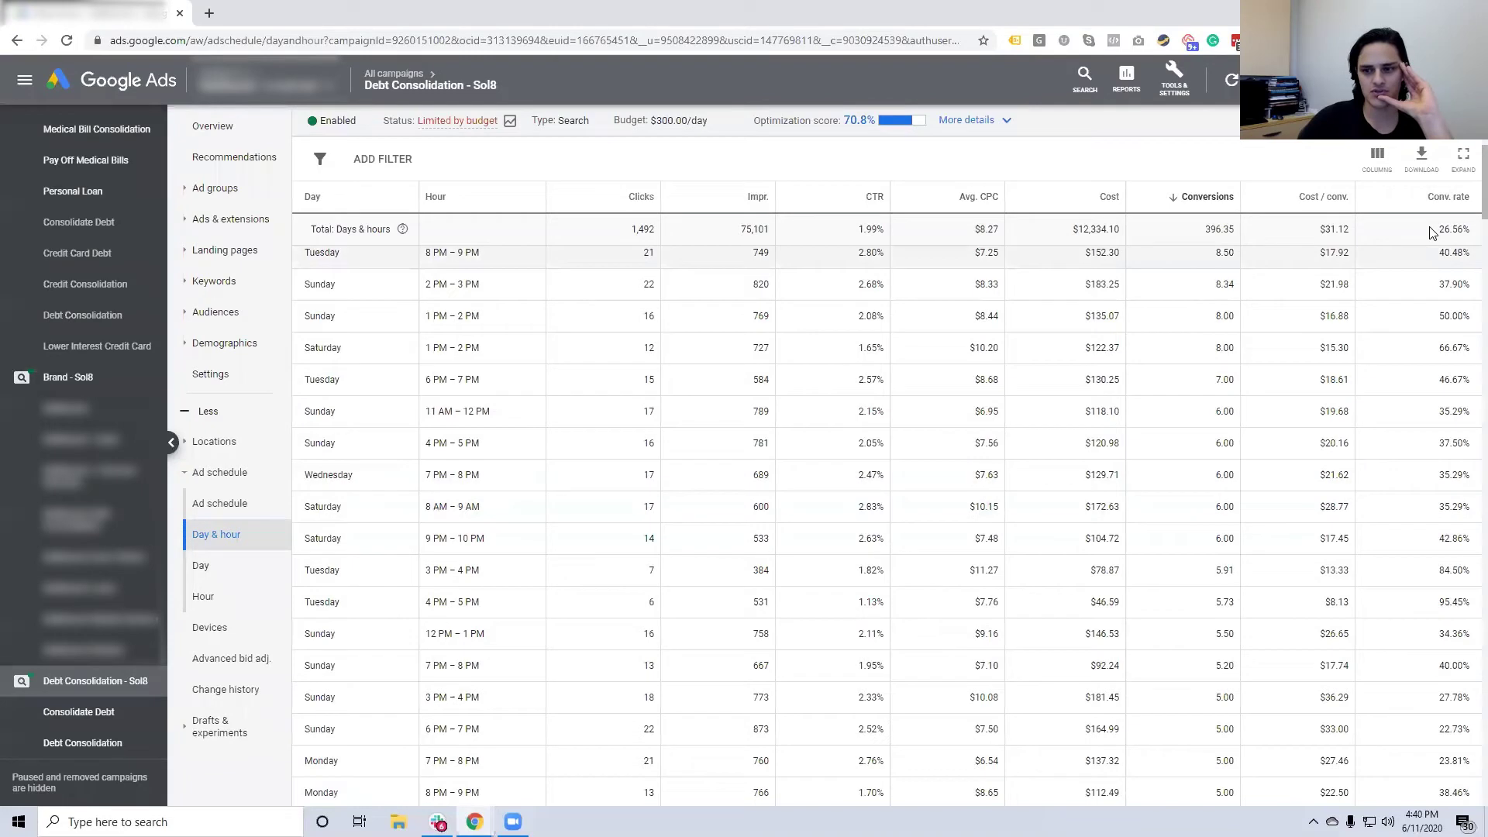
pyautogui.click(1436, 203)
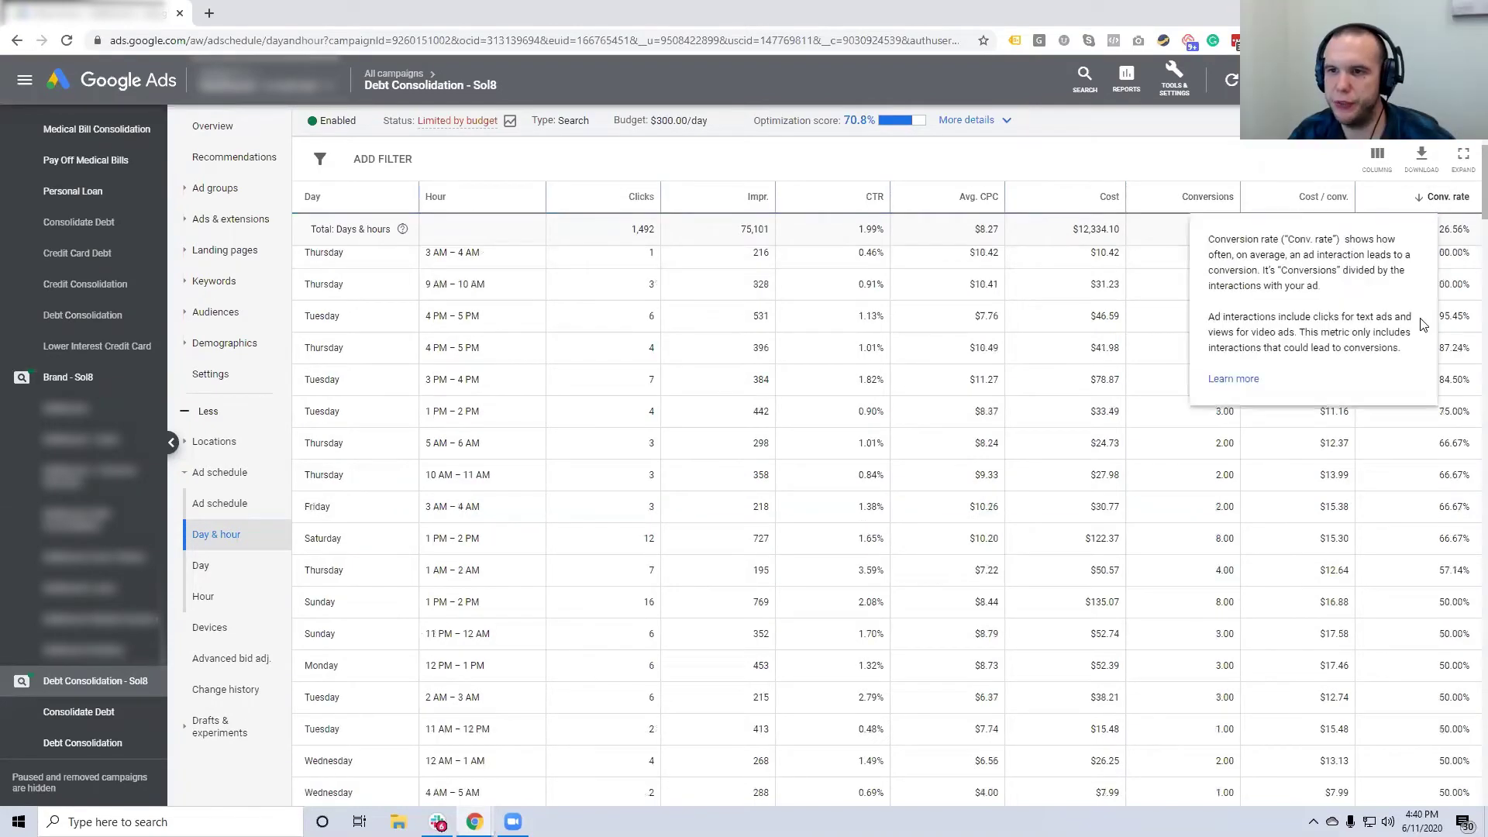
pyautogui.scroll(1, 1411, 317)
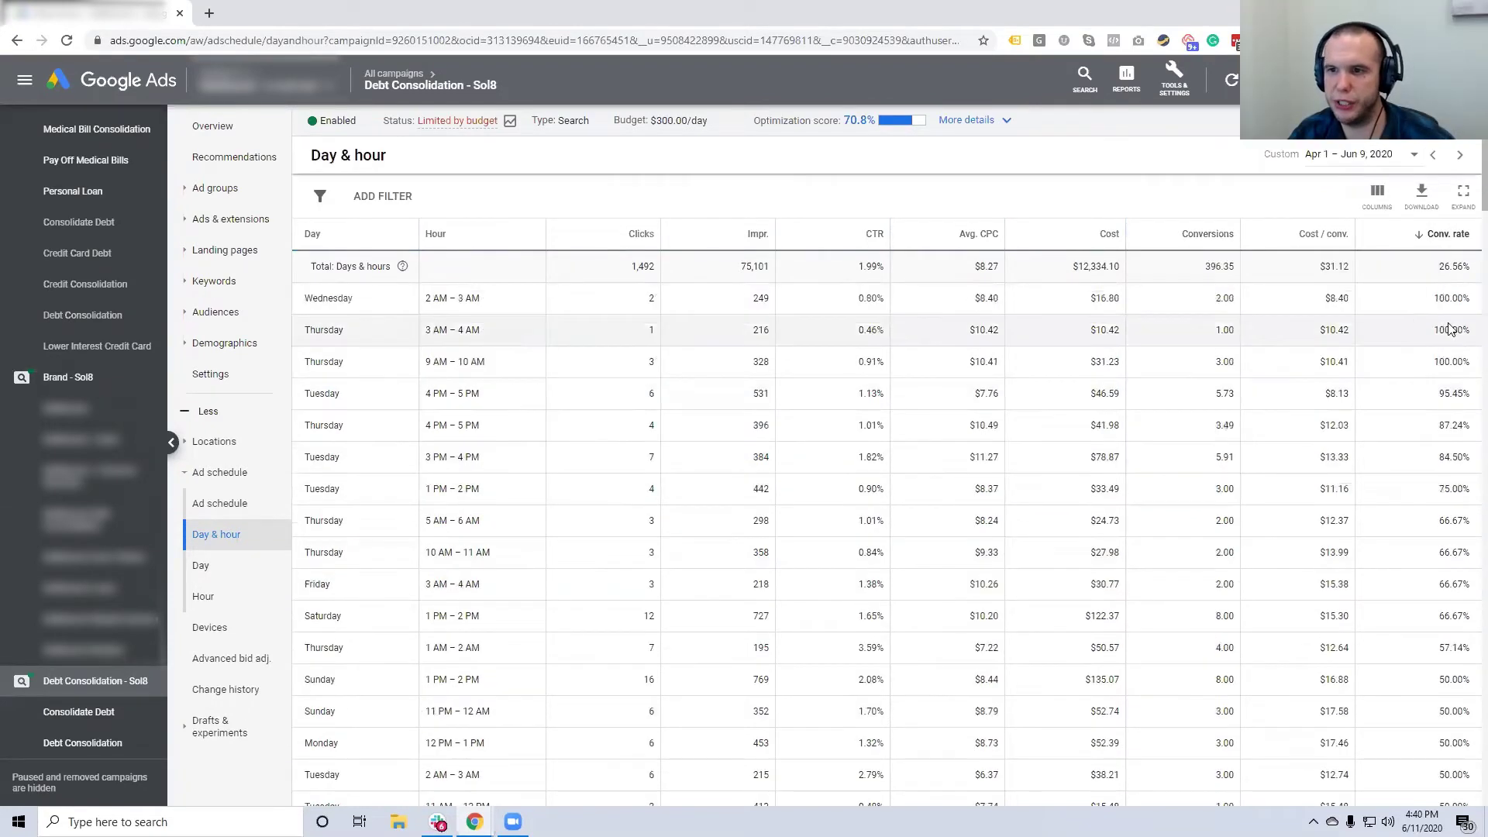
# Check the clicks for Thursday 3 AM – 4 AM and sort the report by most clicks
pyautogui.doubleClick(668, 333)
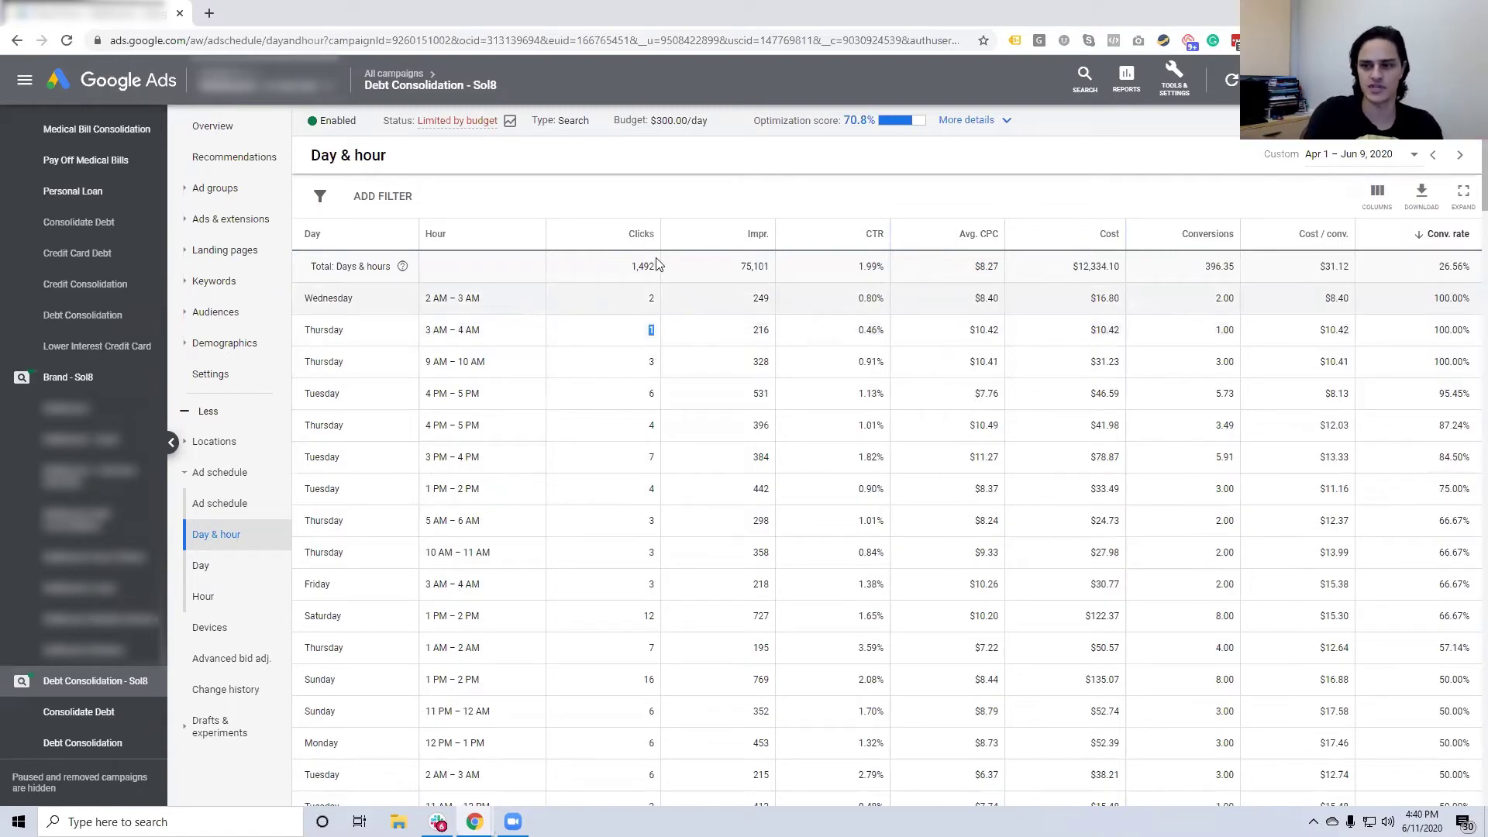
pyautogui.click(643, 235)
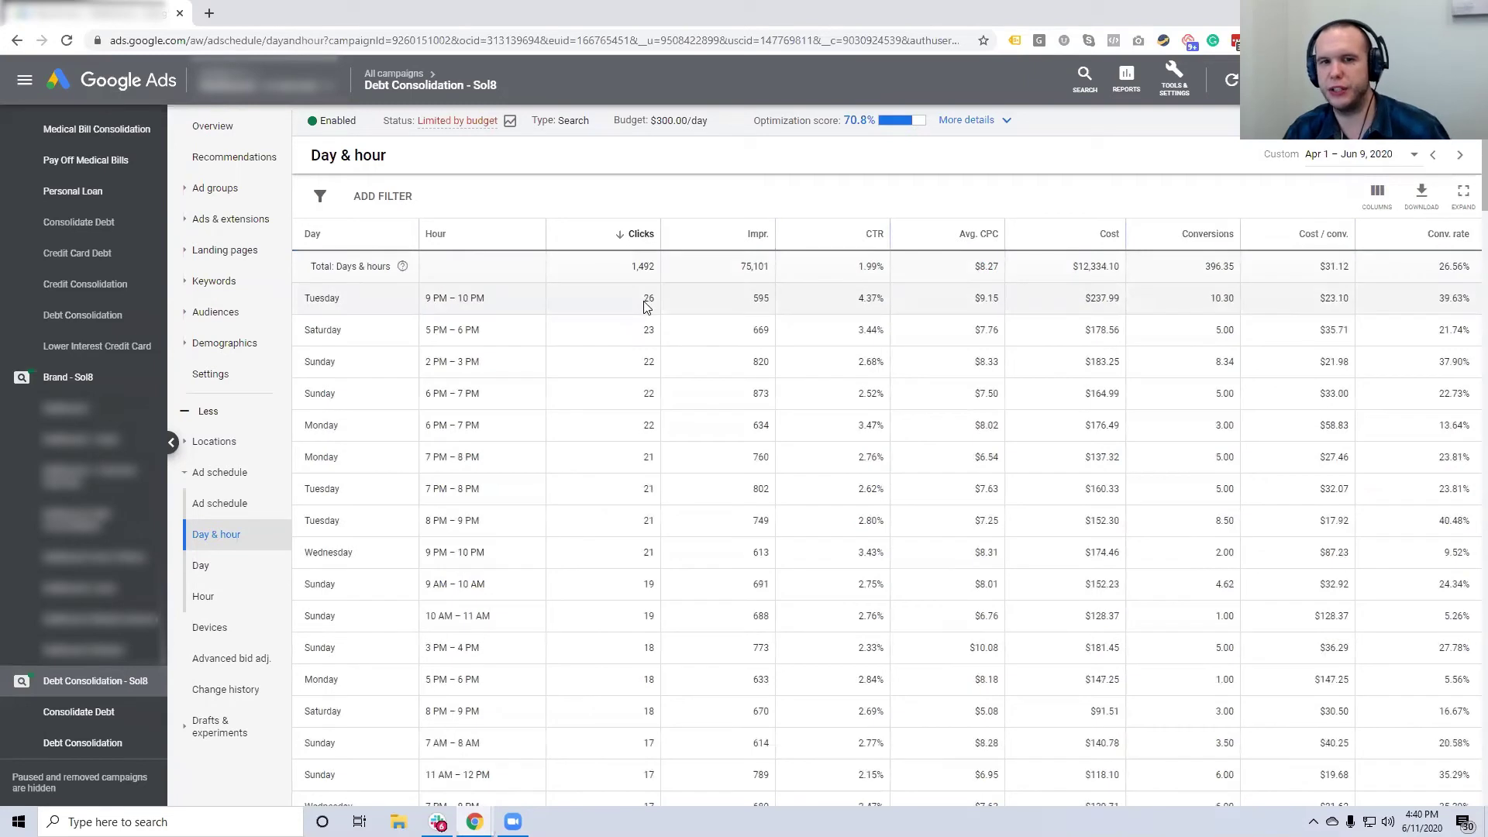
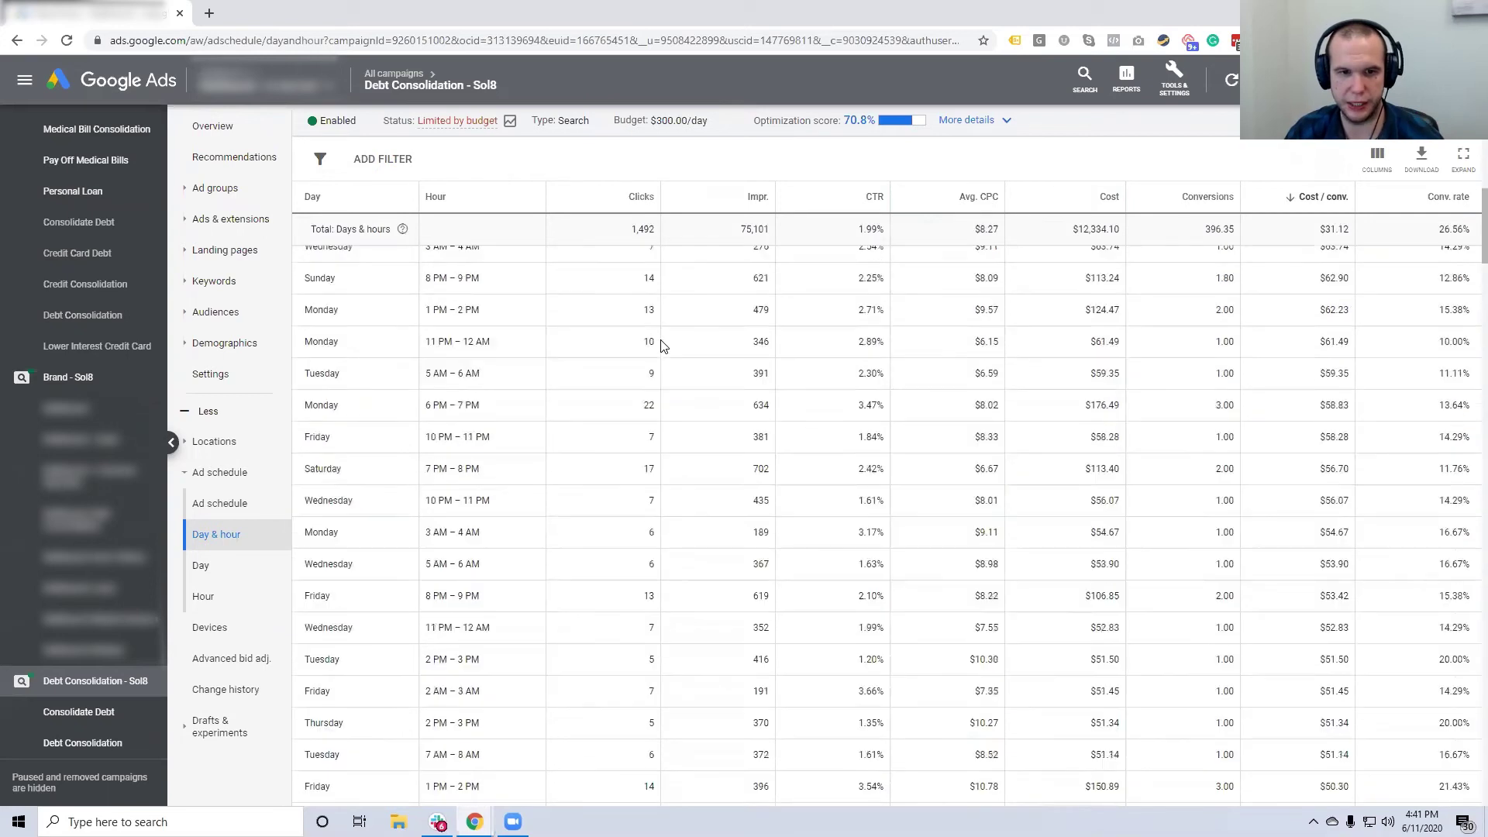
# Review the hours in descending order of cost per conversion and check the conversions for Monday 7 PM – 8 PM
pyautogui.scroll(-15, 658, 395)
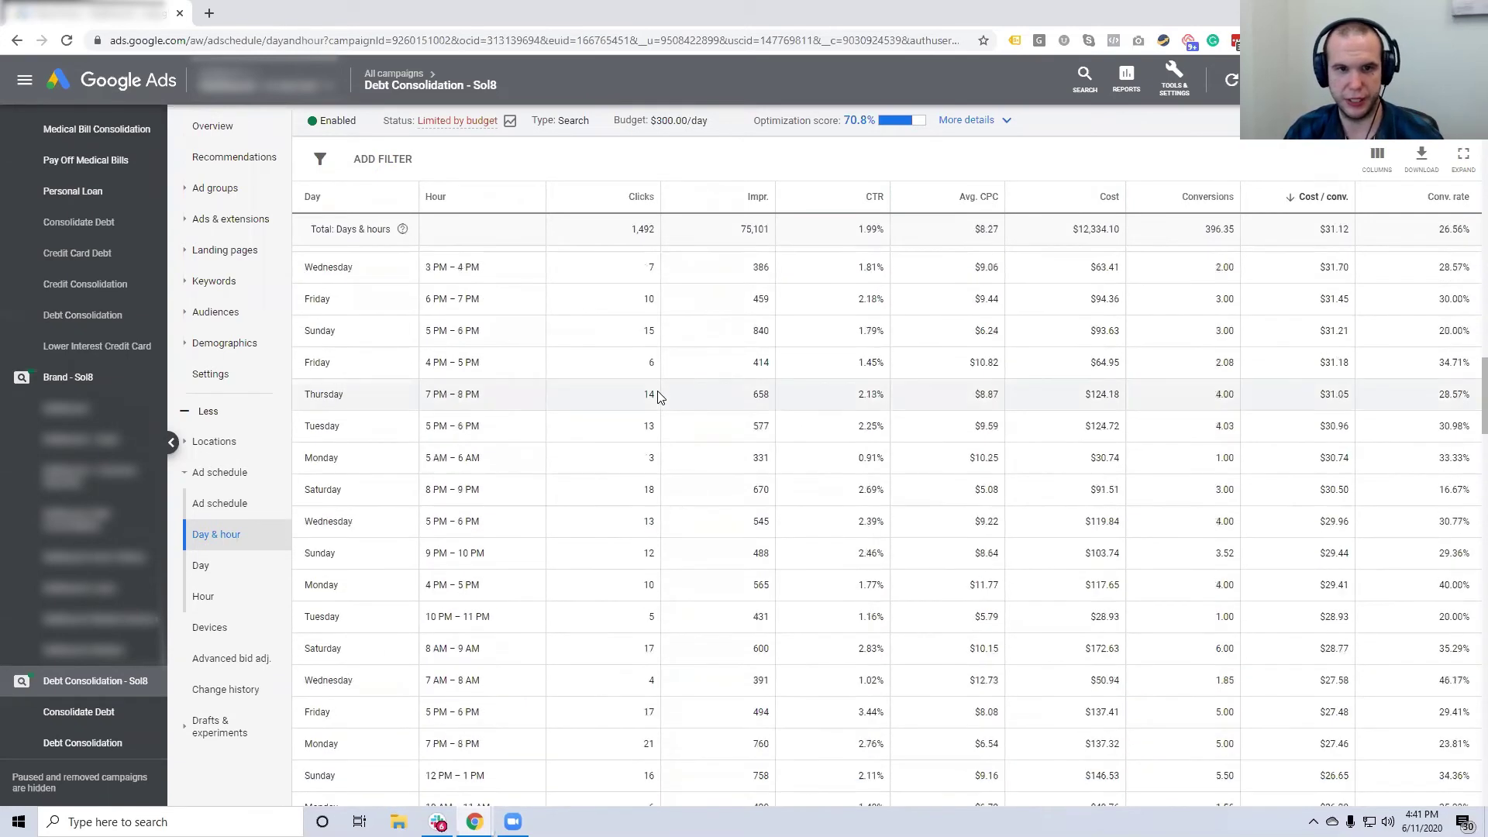
pyautogui.scroll(-3, 659, 395)
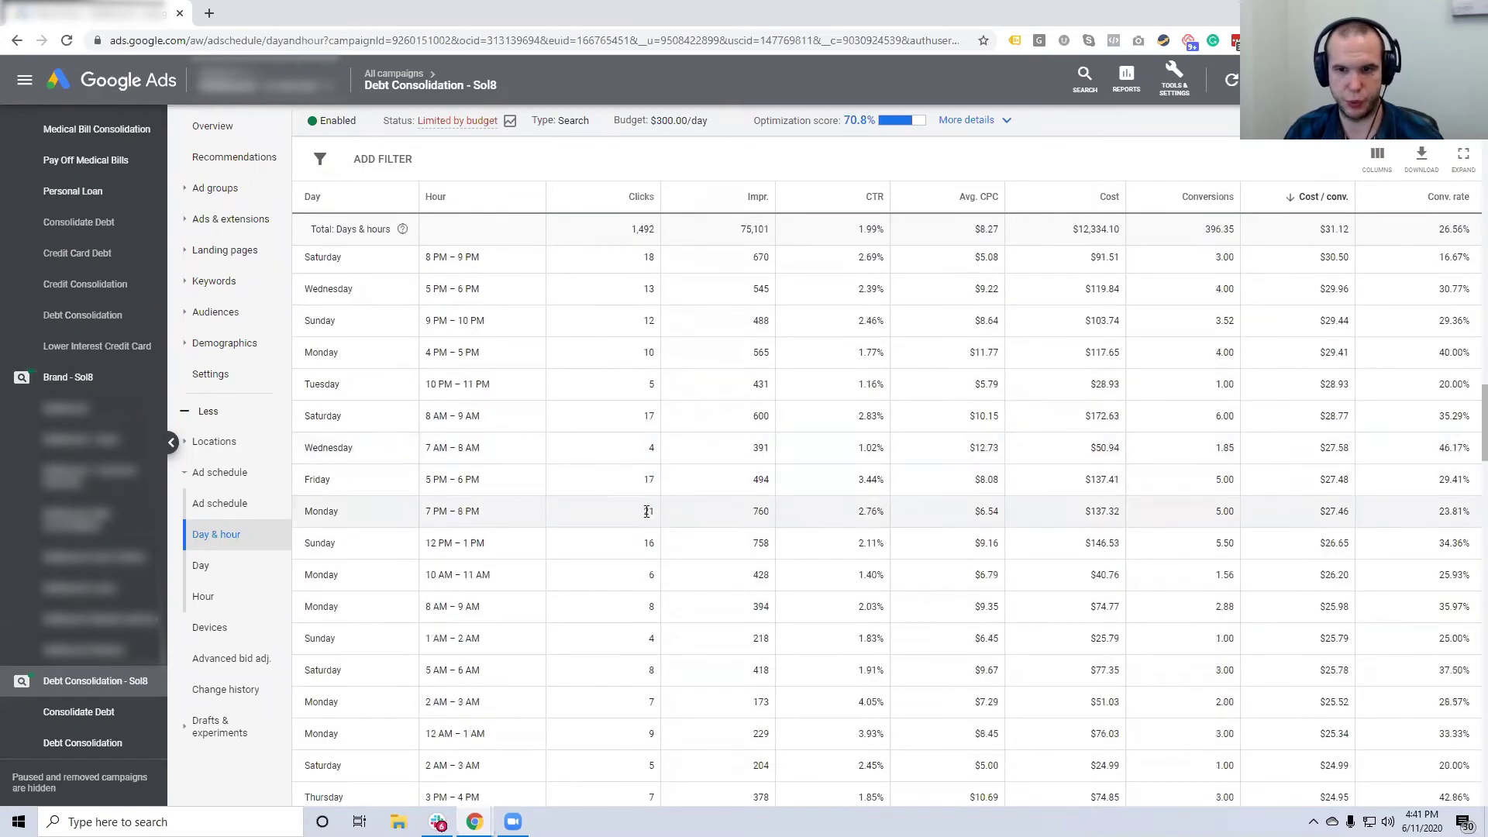
pyautogui.moveTo(1213, 516); pyautogui.dragTo(1231, 516)
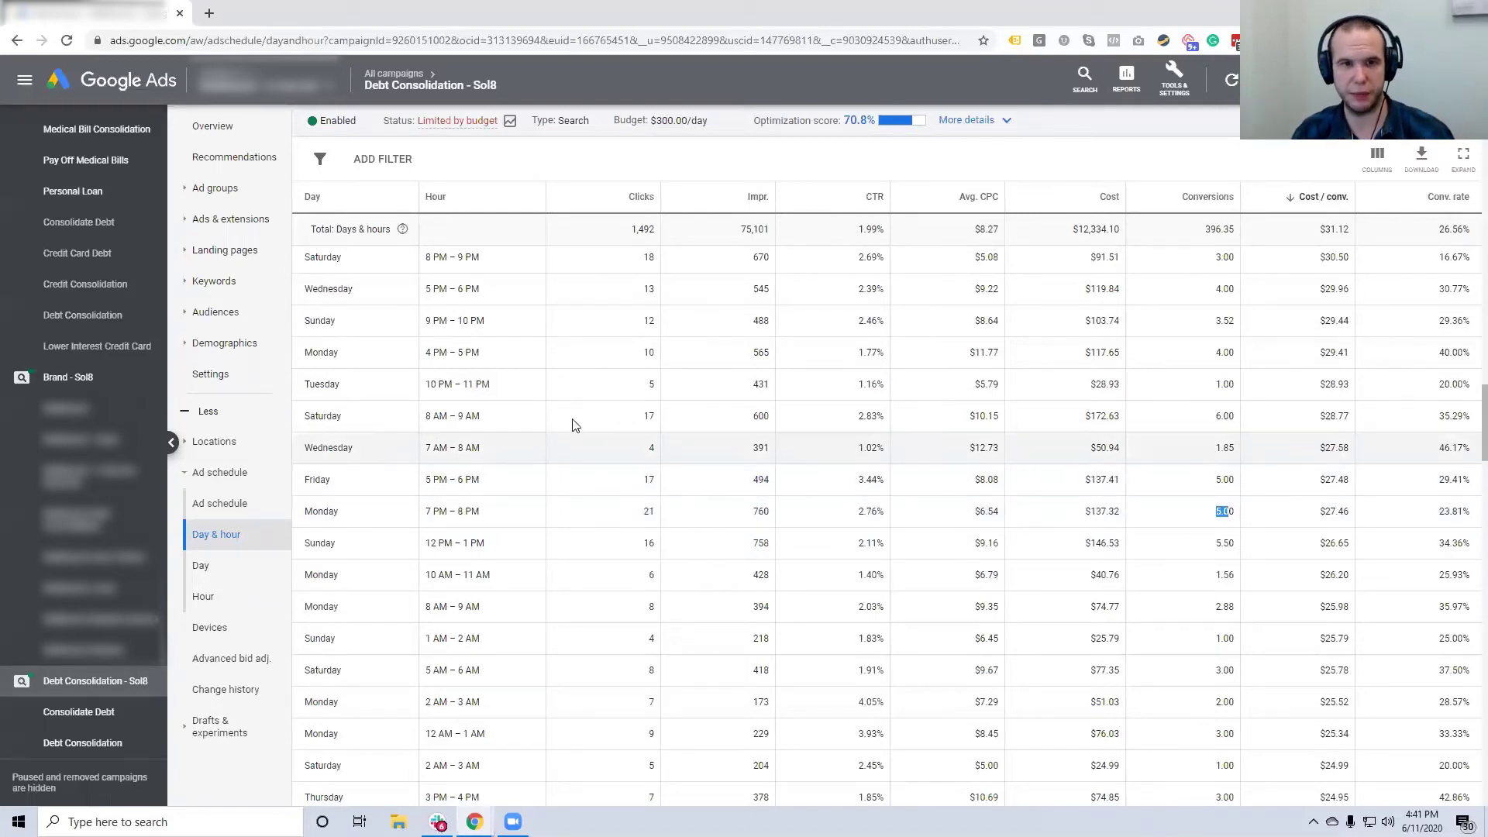
# Return to the hours with the highest cost per conversion and check the conversions and cost per conversion for Wednesday 1 AM – 2 AM
pyautogui.scroll(10, 571, 421)
pyautogui.scroll(10, 673, 441)
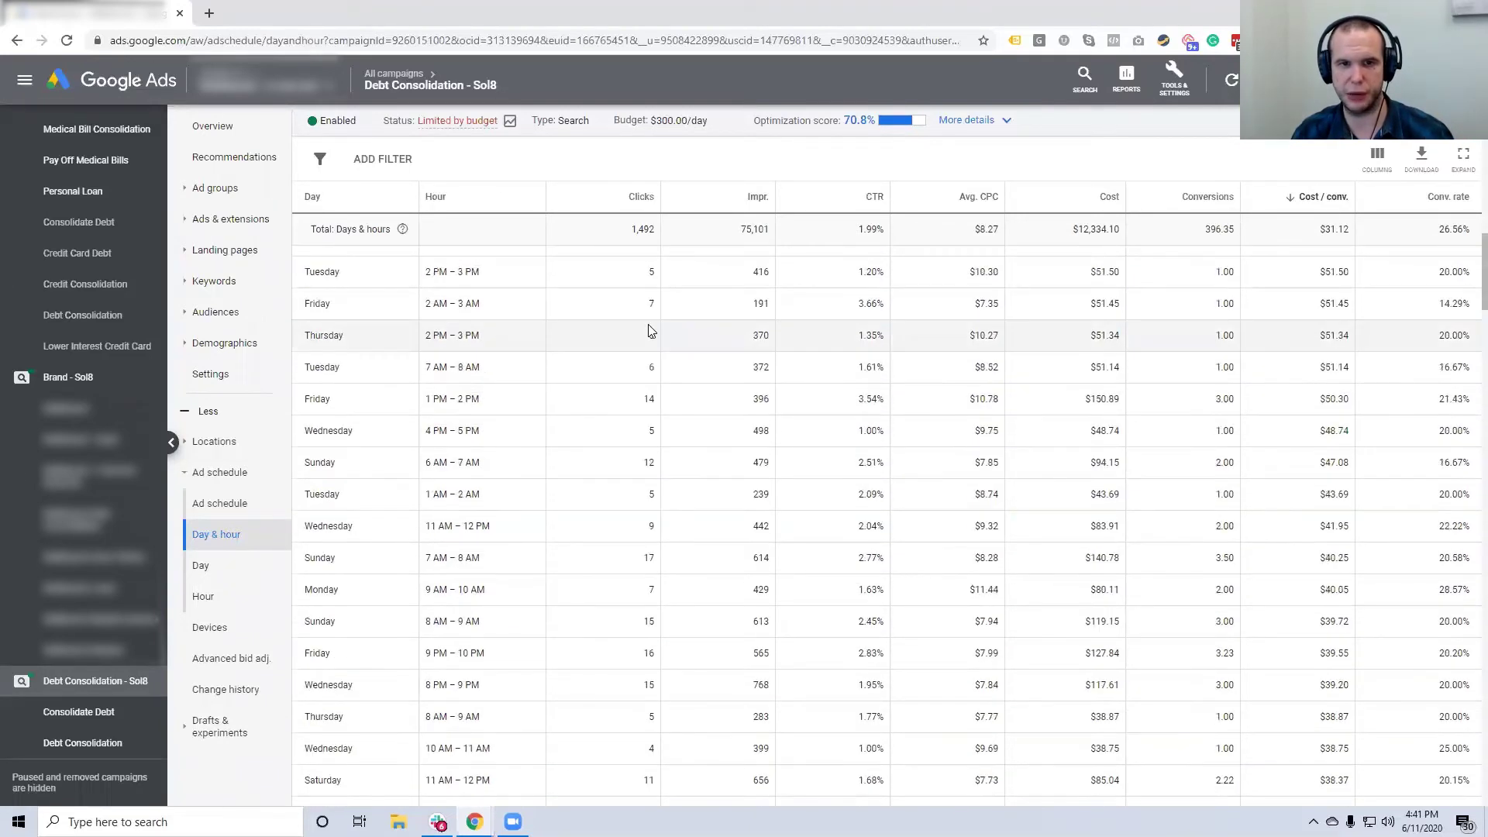
pyautogui.scroll(3, 687, 348)
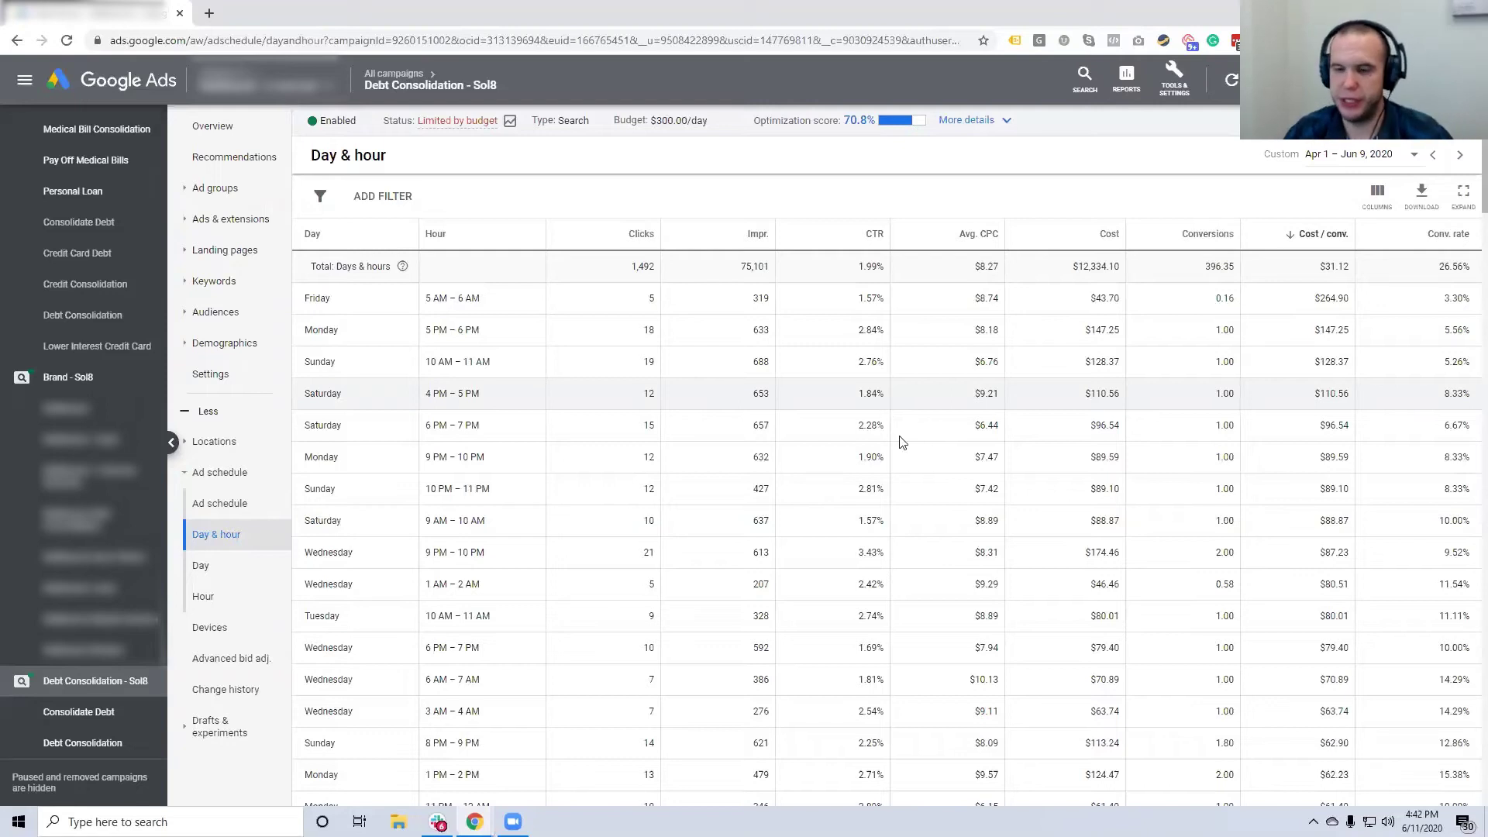
pyautogui.moveTo(1215, 587); pyautogui.dragTo(1234, 589)
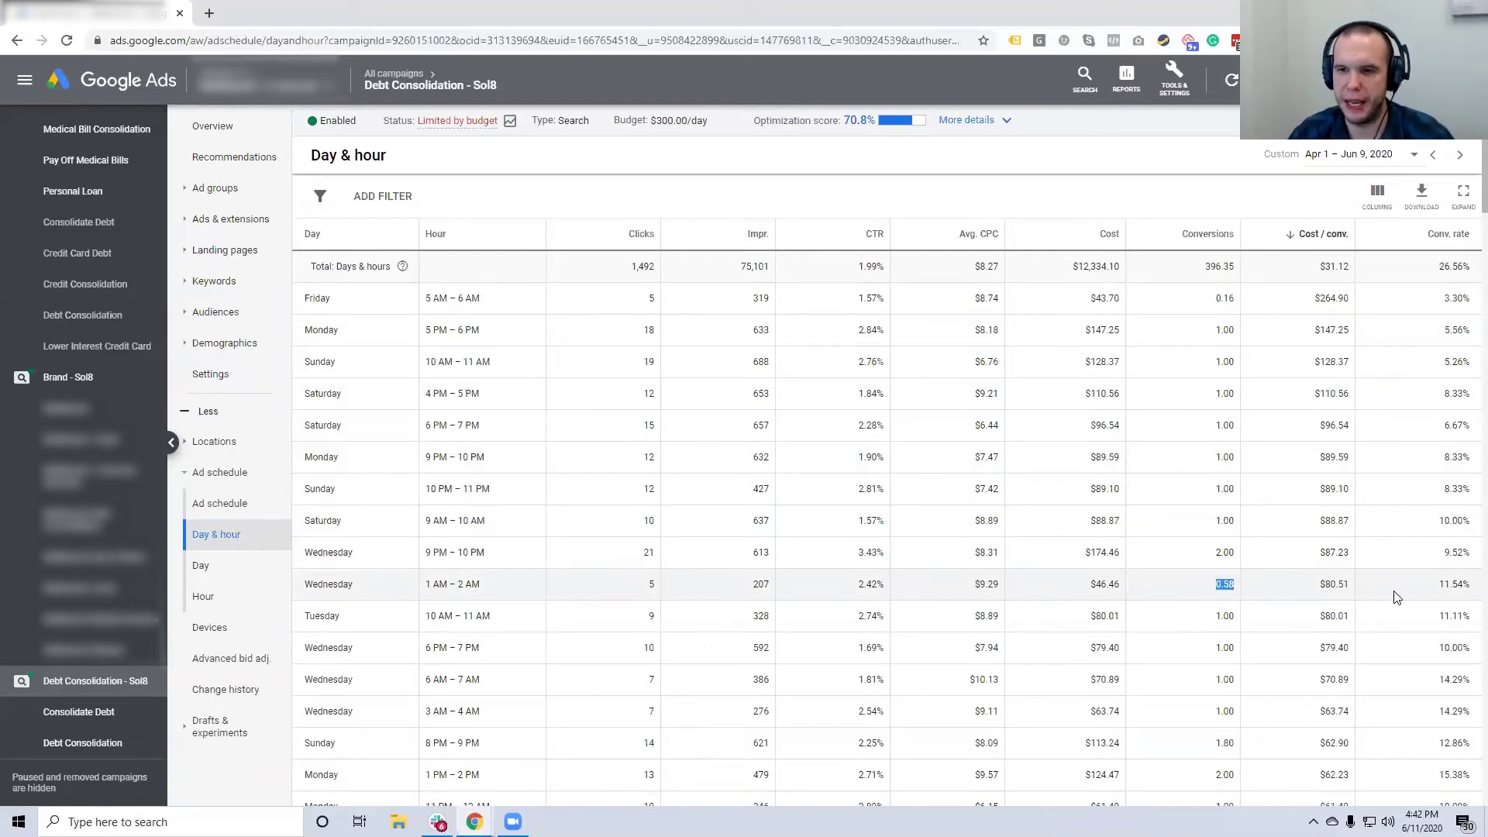
pyautogui.moveTo(1320, 585); pyautogui.dragTo(1348, 585)
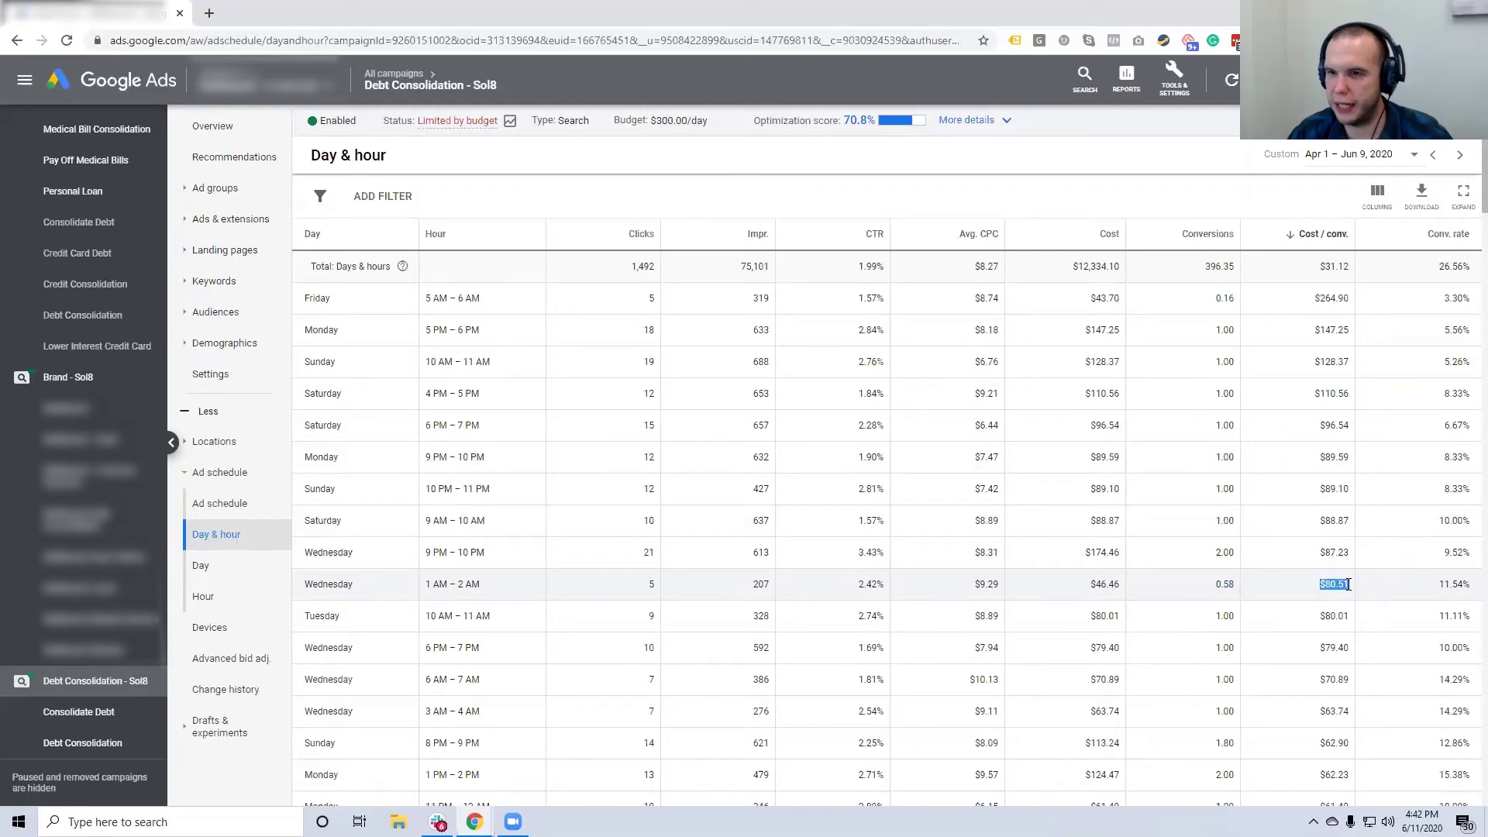
pyautogui.scroll(-1, 1348, 584)
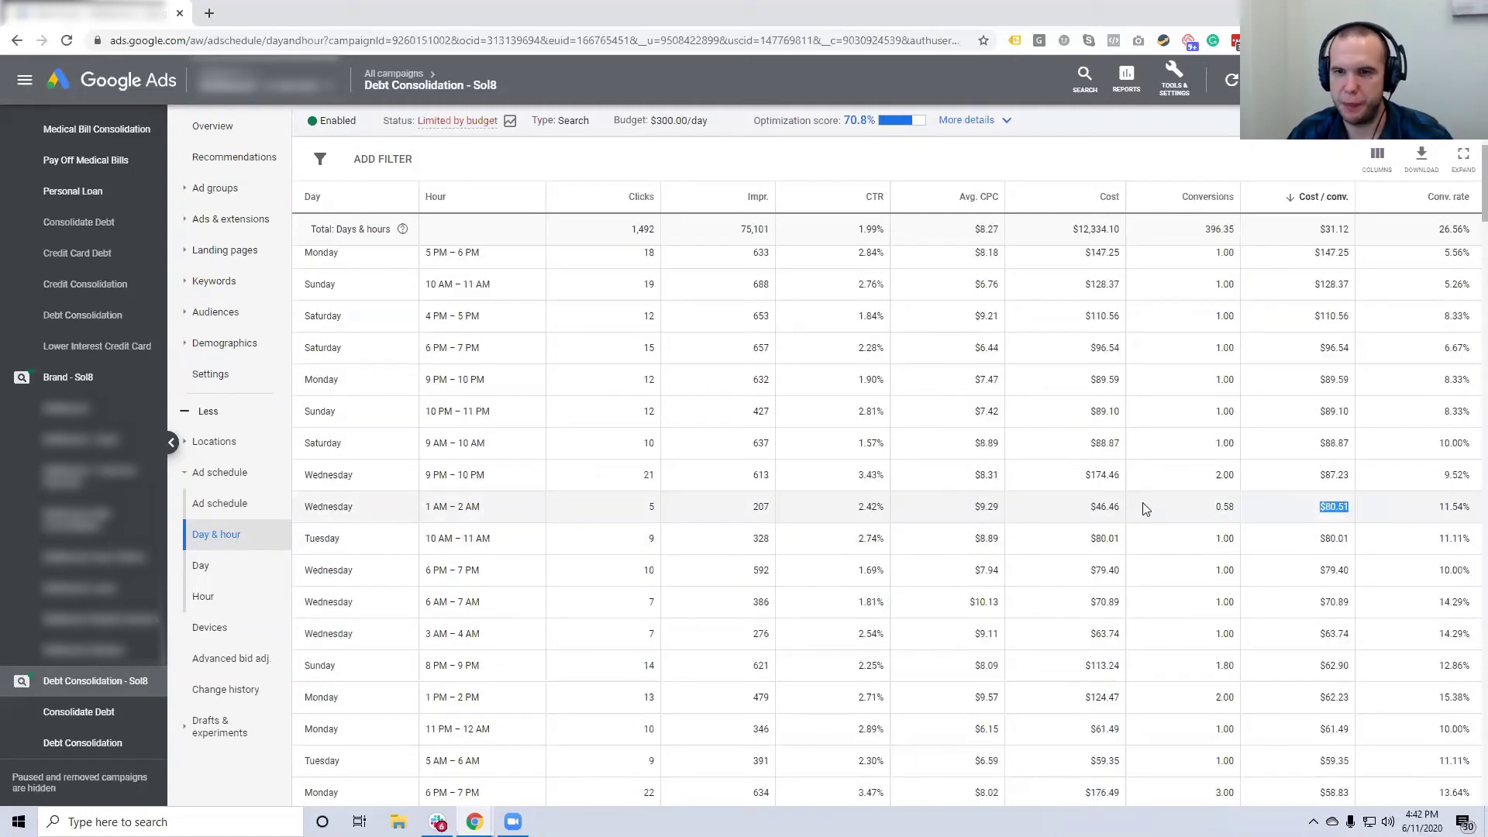
# Compare the conversions and total cost for Wednesday 1 AM – 2 AM with that hour's cost per conversion
pyautogui.moveTo(1214, 508); pyautogui.dragTo(1236, 507)
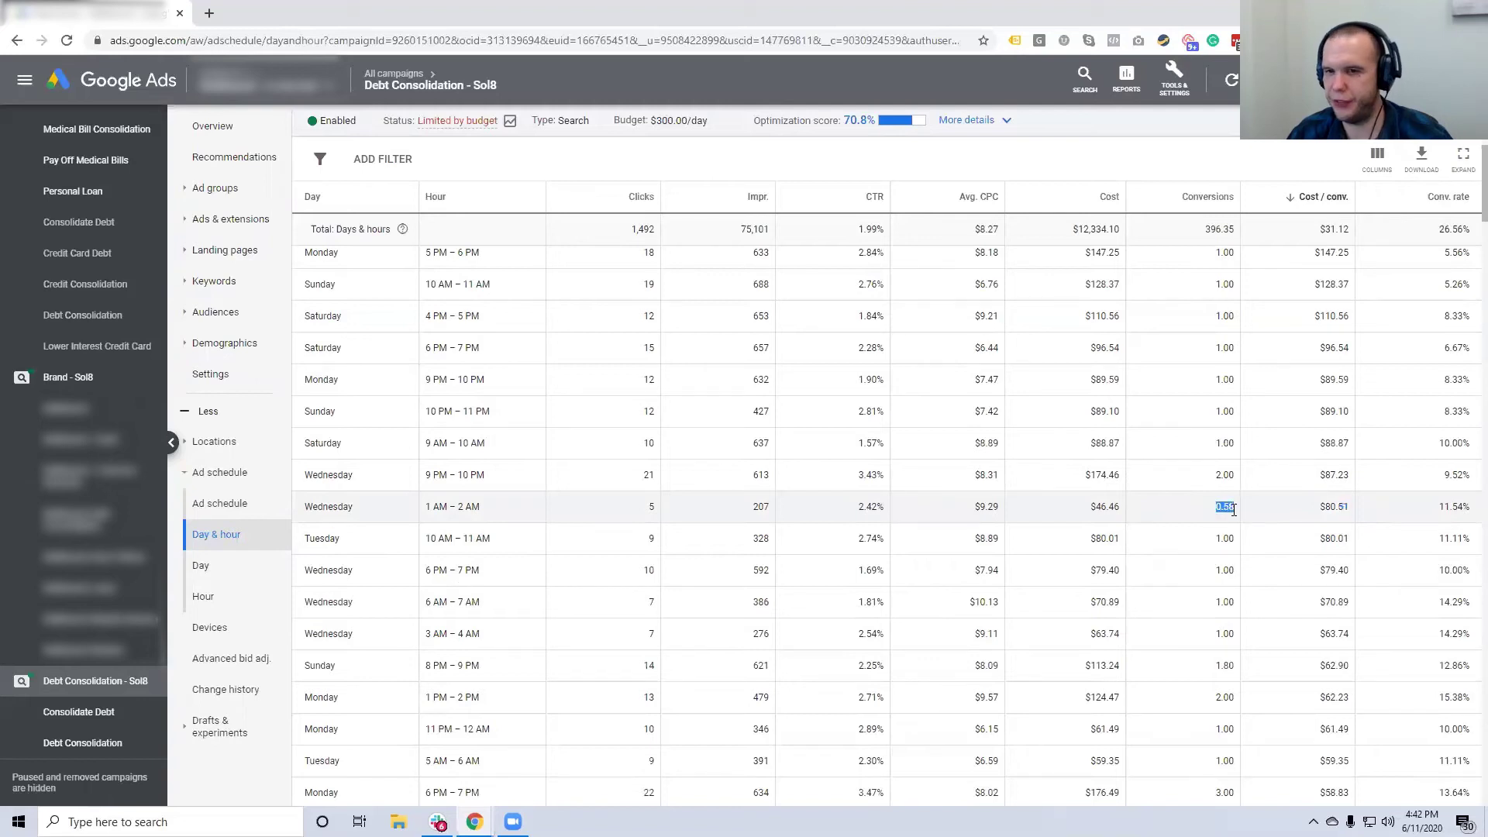
pyautogui.moveTo(1066, 510); pyautogui.dragTo(1133, 513)
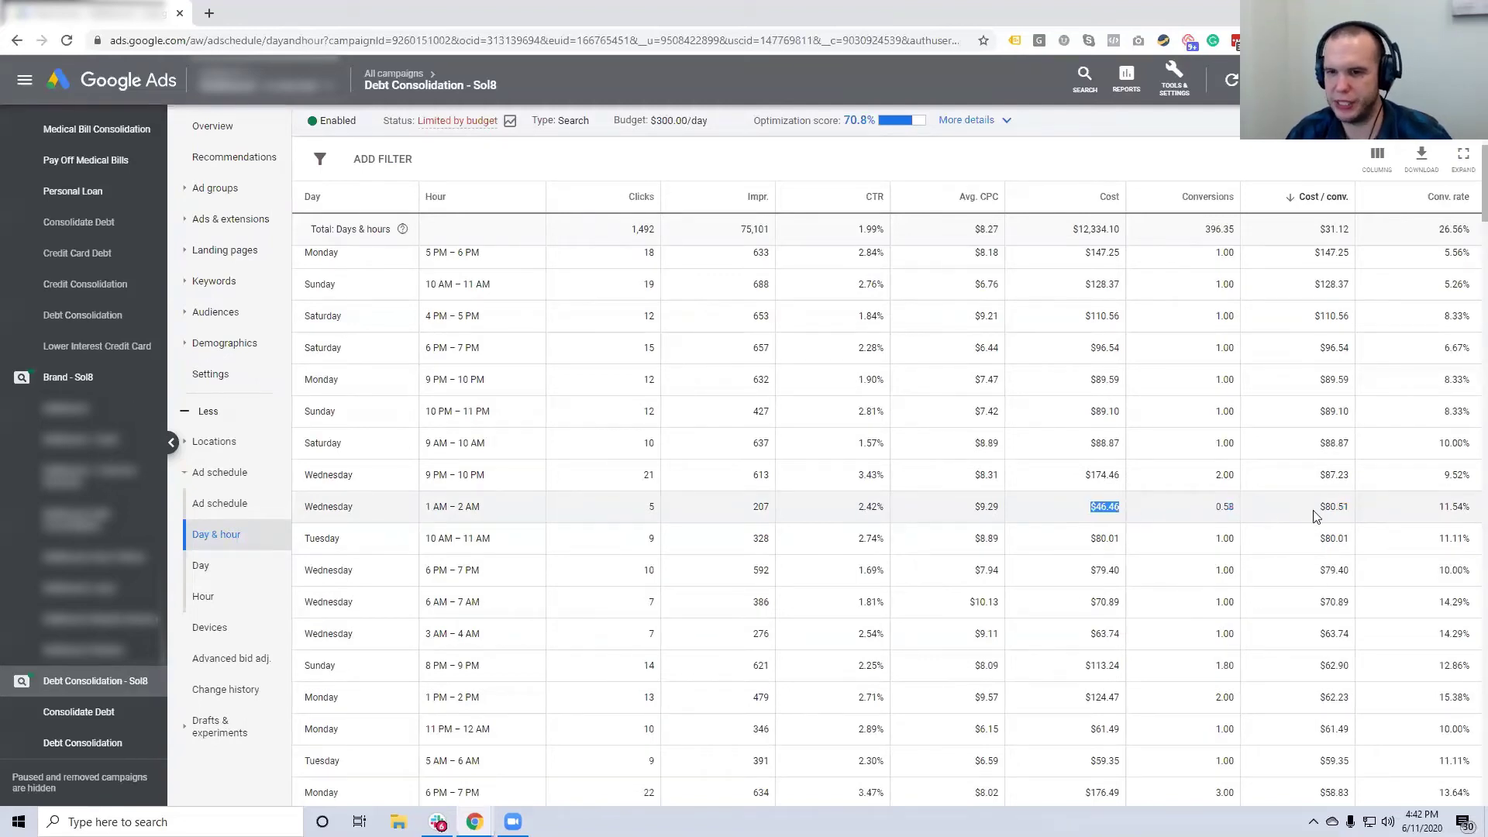
pyautogui.moveTo(1318, 512); pyautogui.dragTo(1358, 513)
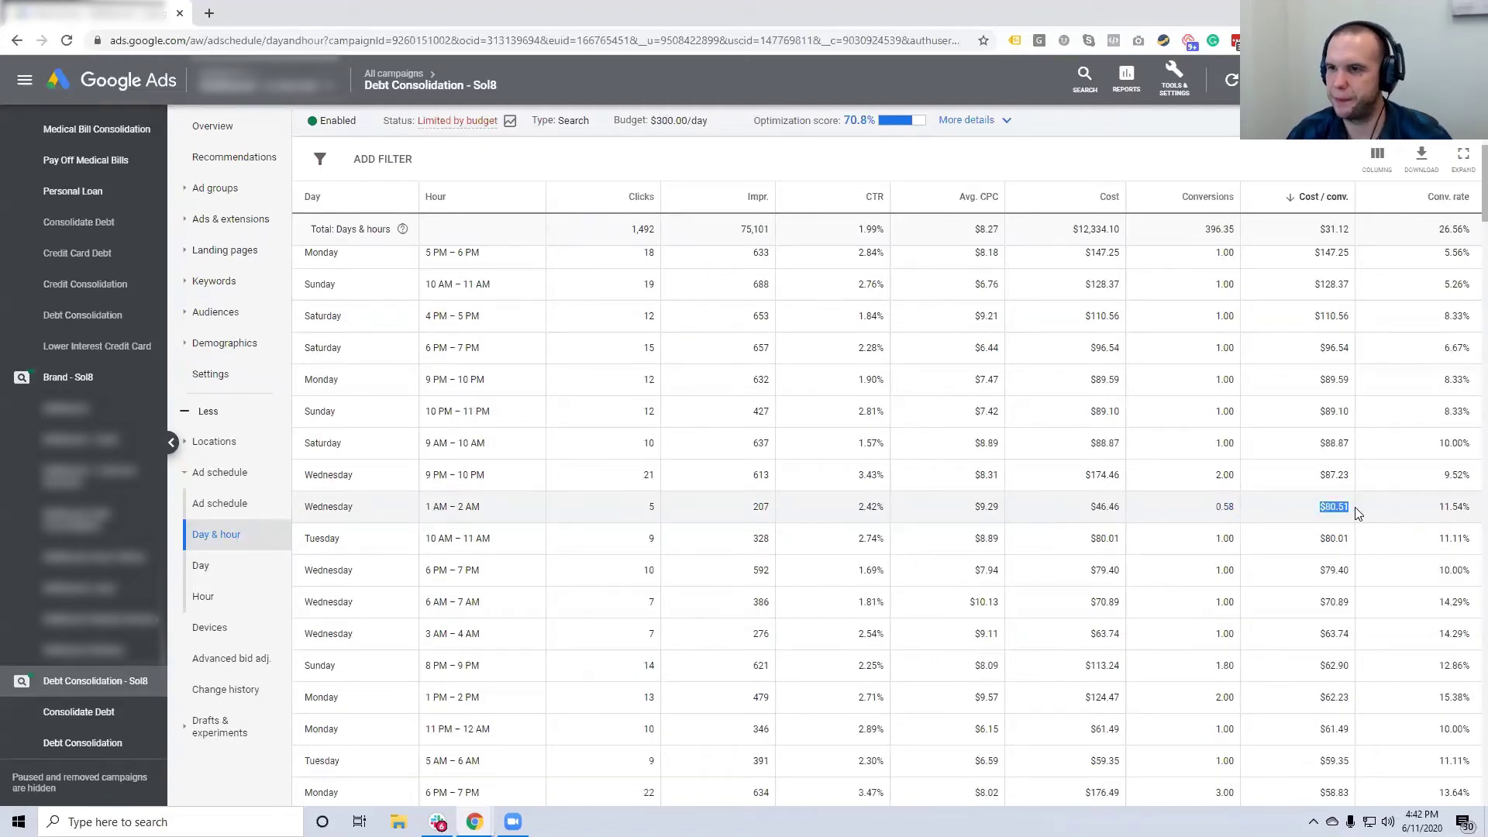
pyautogui.moveTo(1214, 508); pyautogui.dragTo(1233, 508)
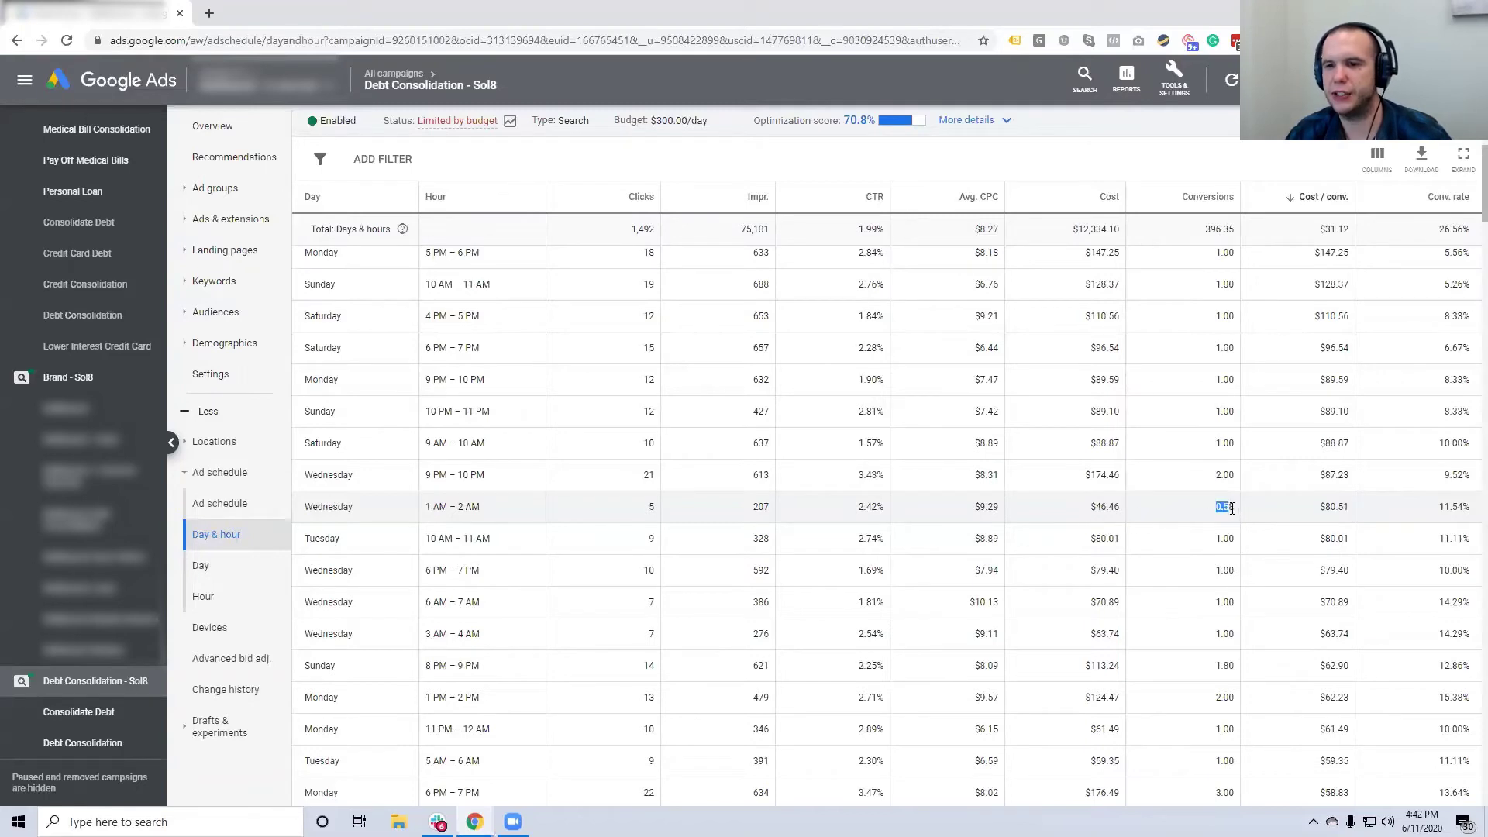
pyautogui.click(1091, 515)
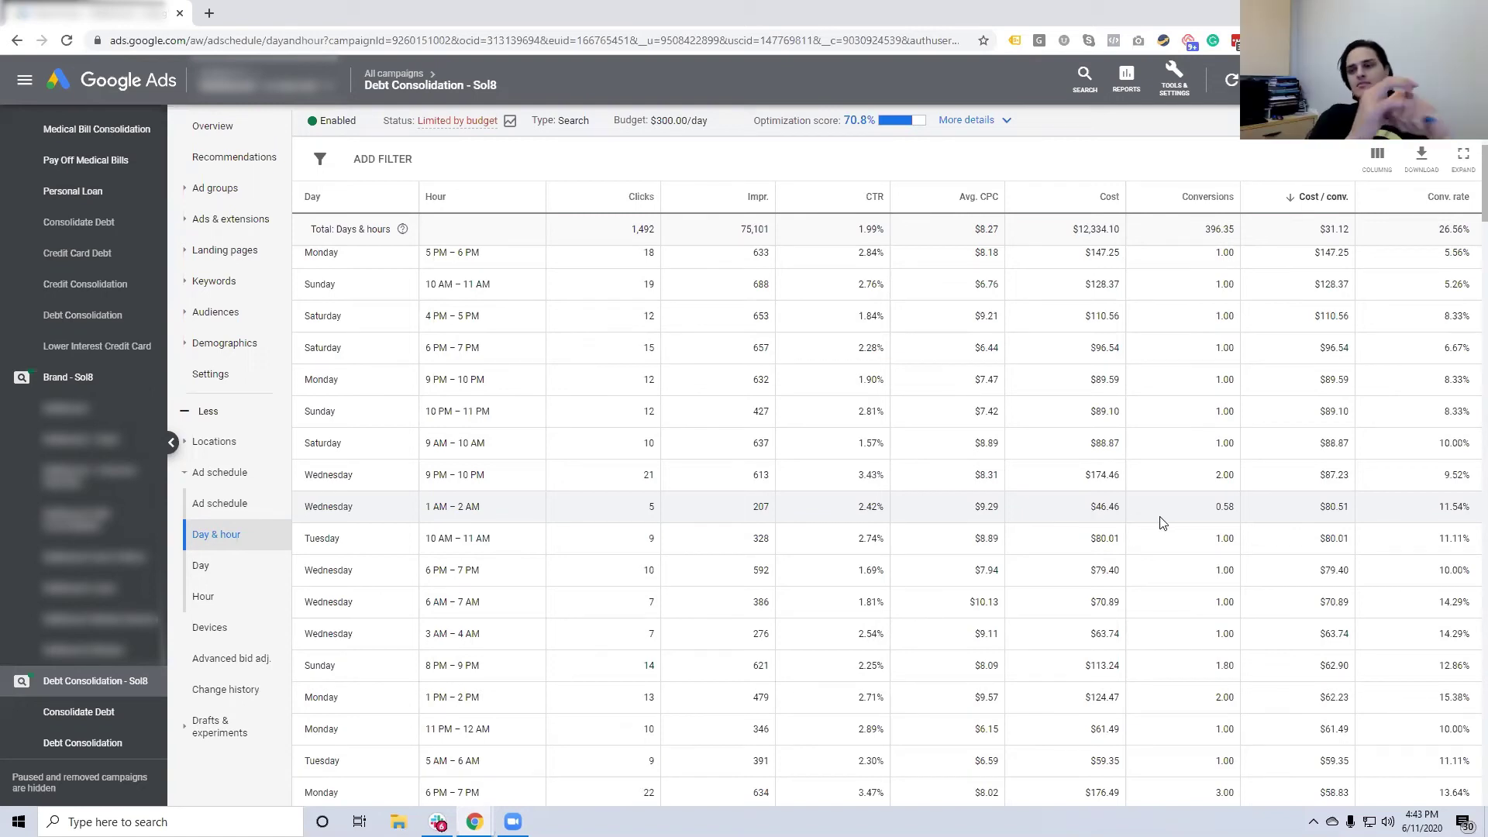
# Recheck how the fractional conversions and cost for Wednesday 1 AM – 2 AM relate to its cost per conversion
pyautogui.moveTo(1187, 522); pyautogui.dragTo(1235, 517)
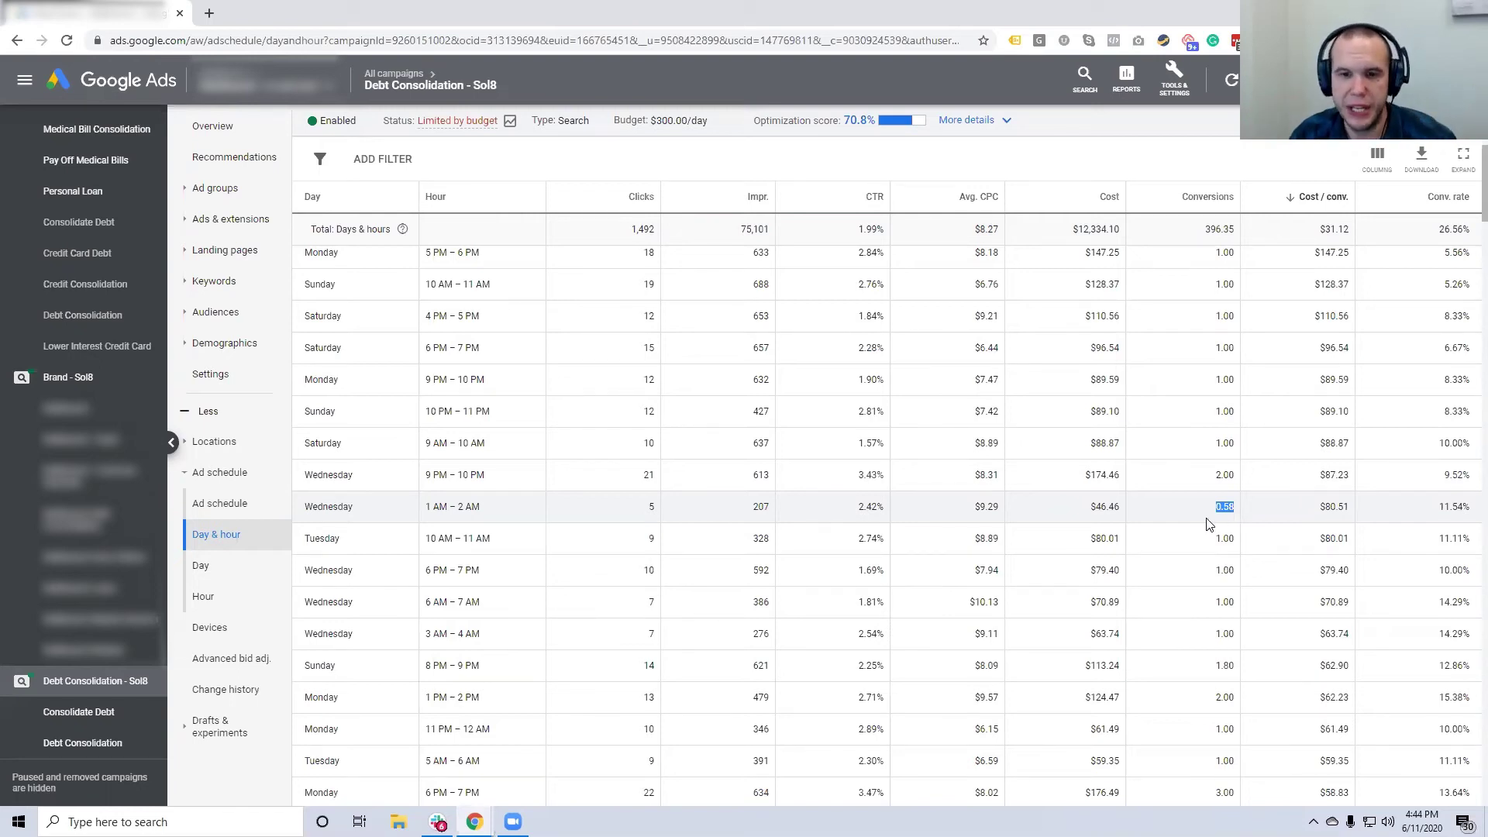
pyautogui.click(1222, 519)
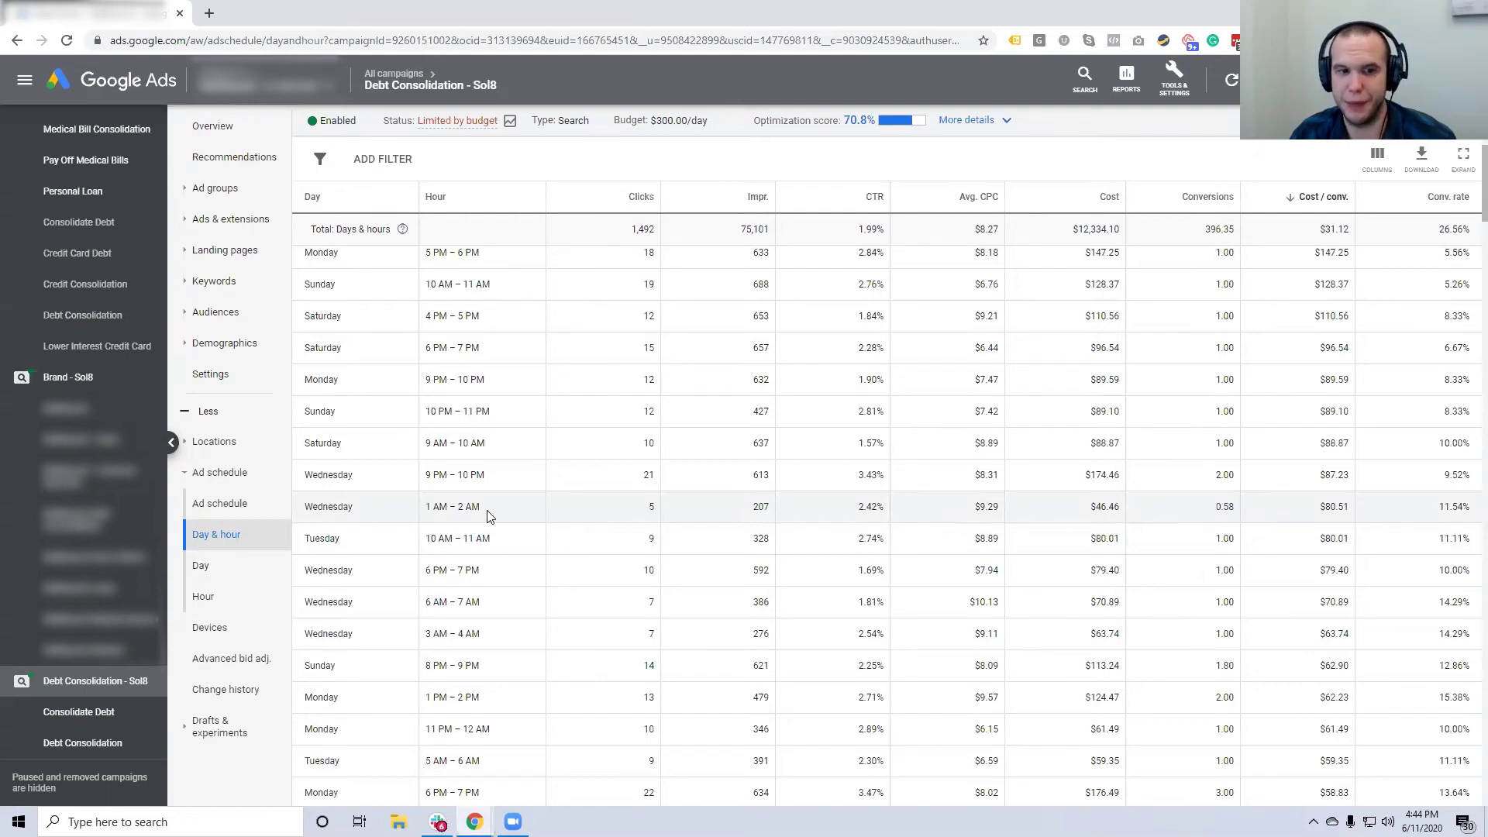
pyautogui.moveTo(1309, 516); pyautogui.dragTo(1358, 516)
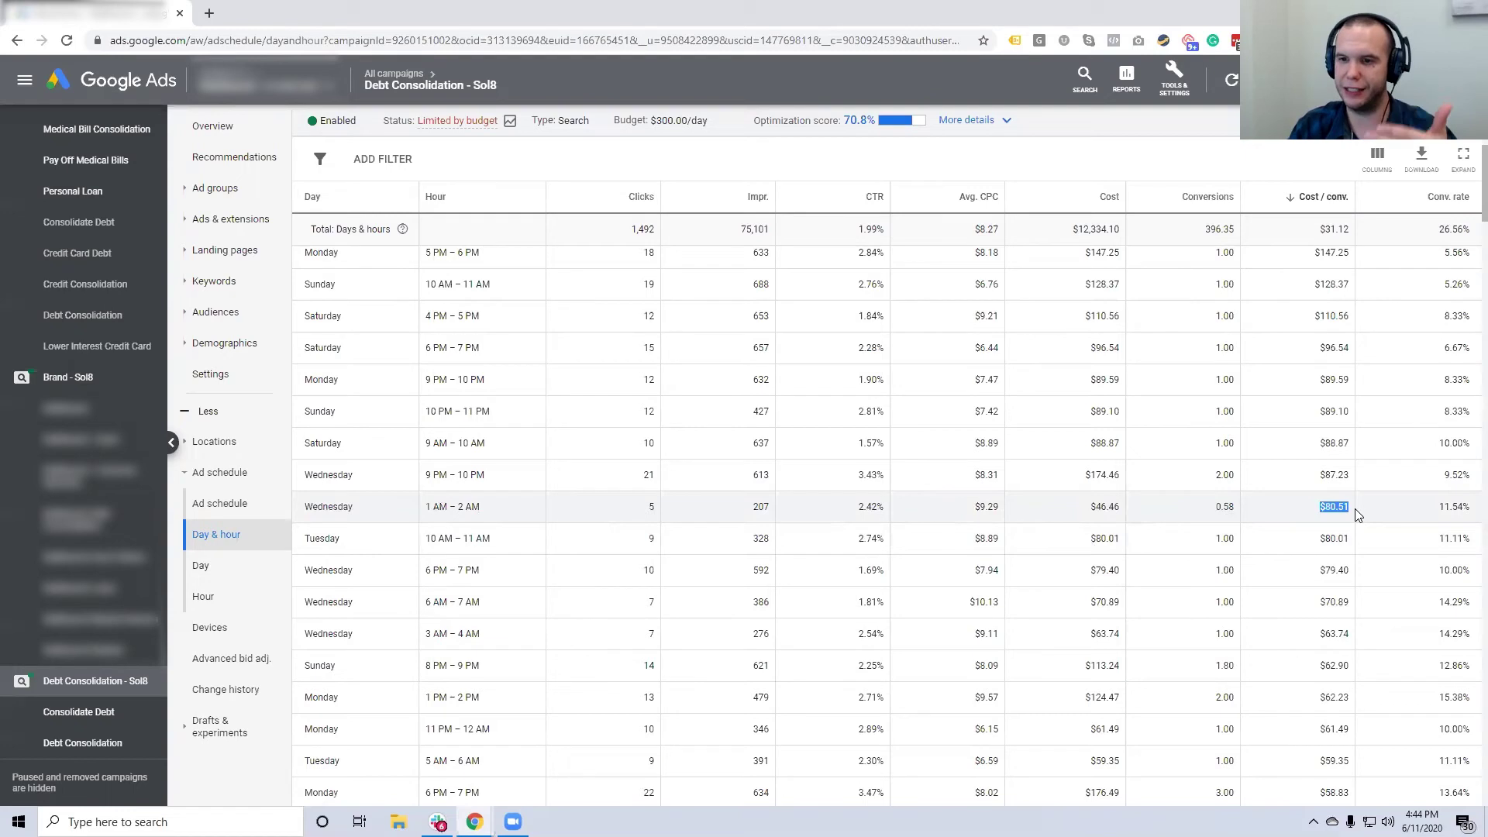
pyautogui.moveTo(1096, 516); pyautogui.dragTo(1121, 515)
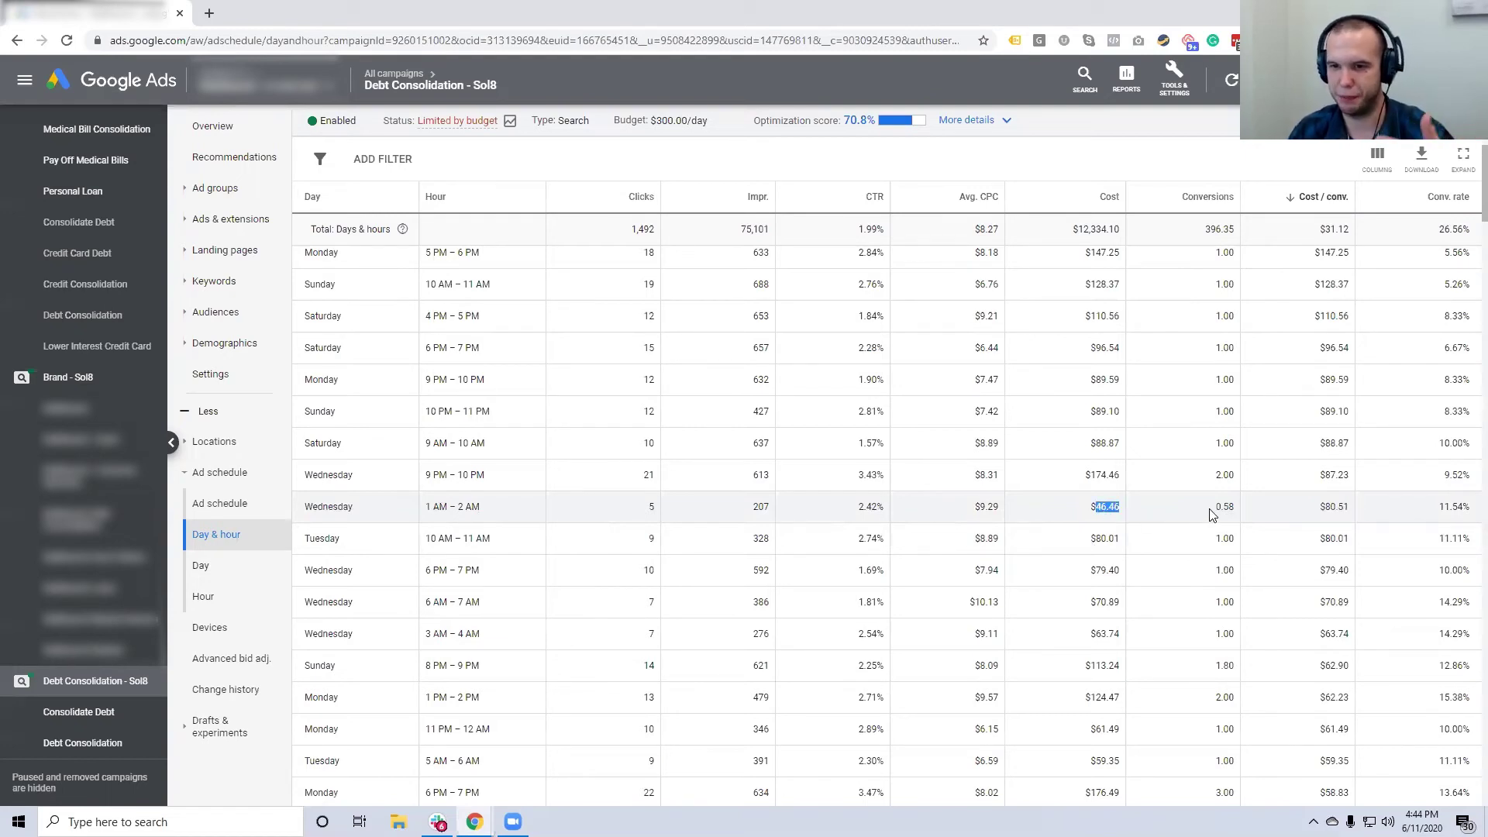
pyautogui.moveTo(1215, 507); pyautogui.dragTo(1230, 509)
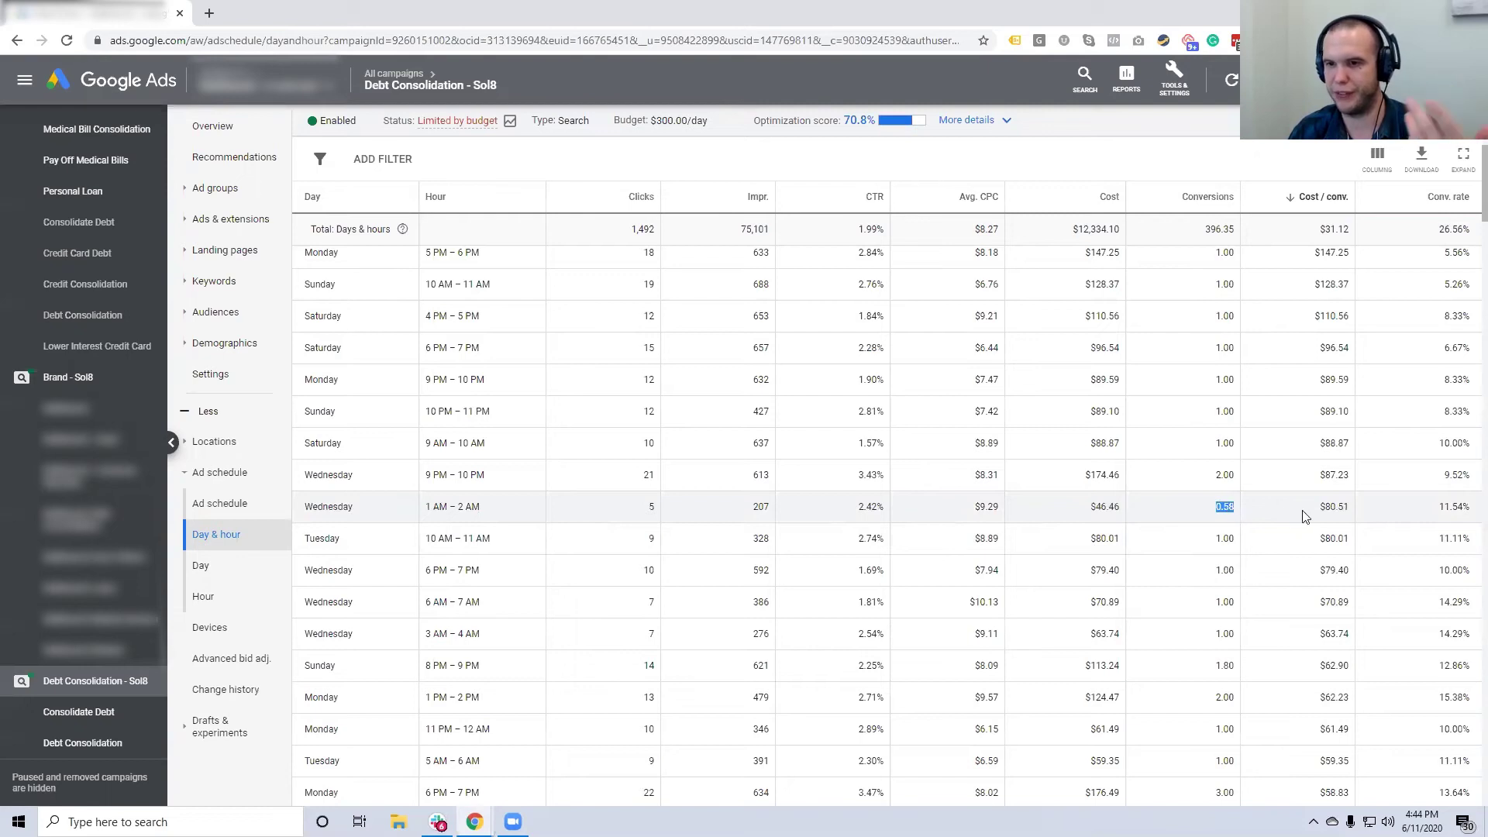
pyautogui.click(1255, 523)
pyautogui.moveTo(1315, 516); pyautogui.dragTo(1353, 517)
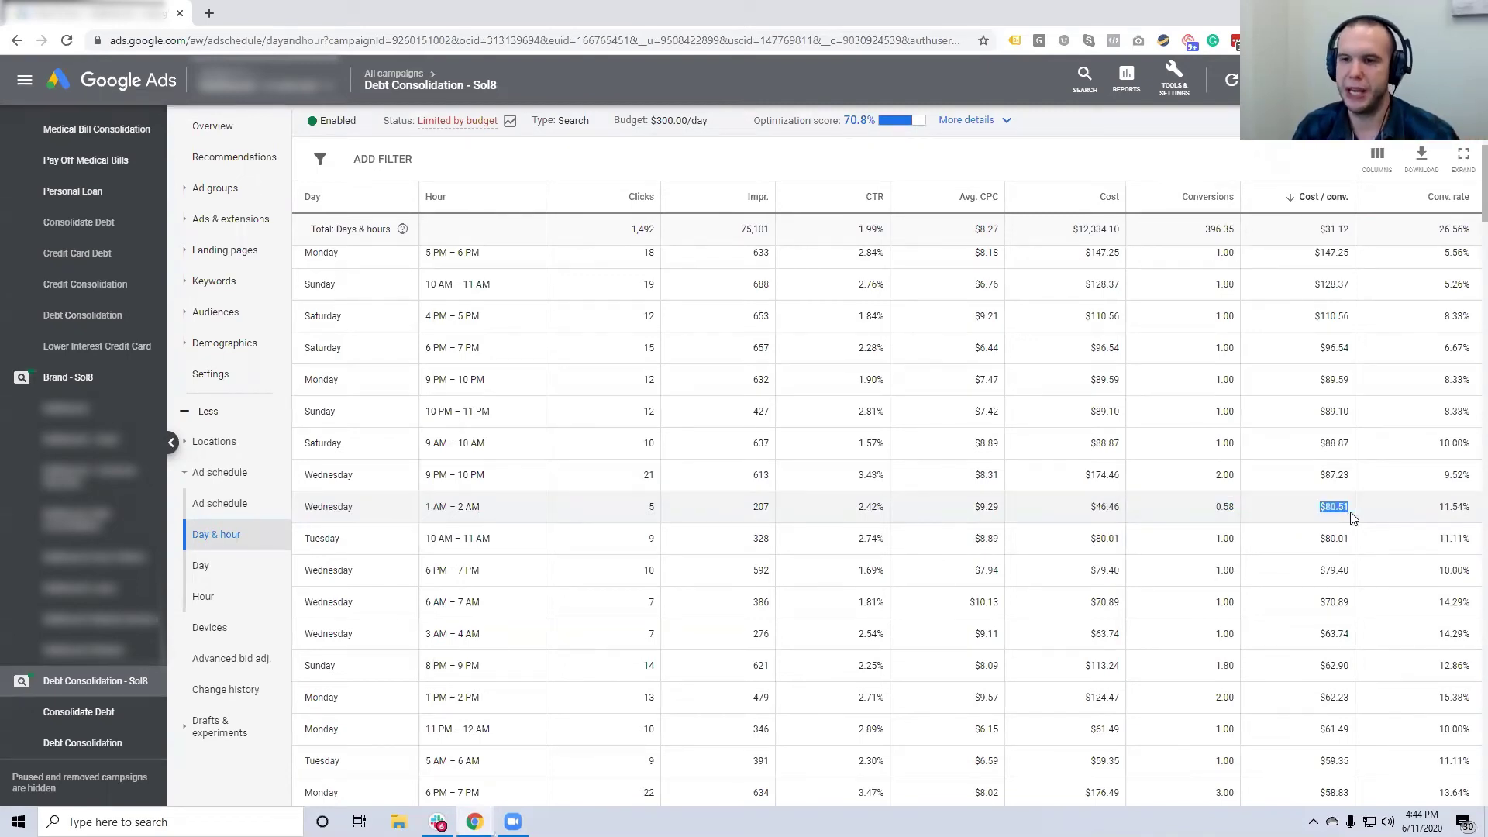